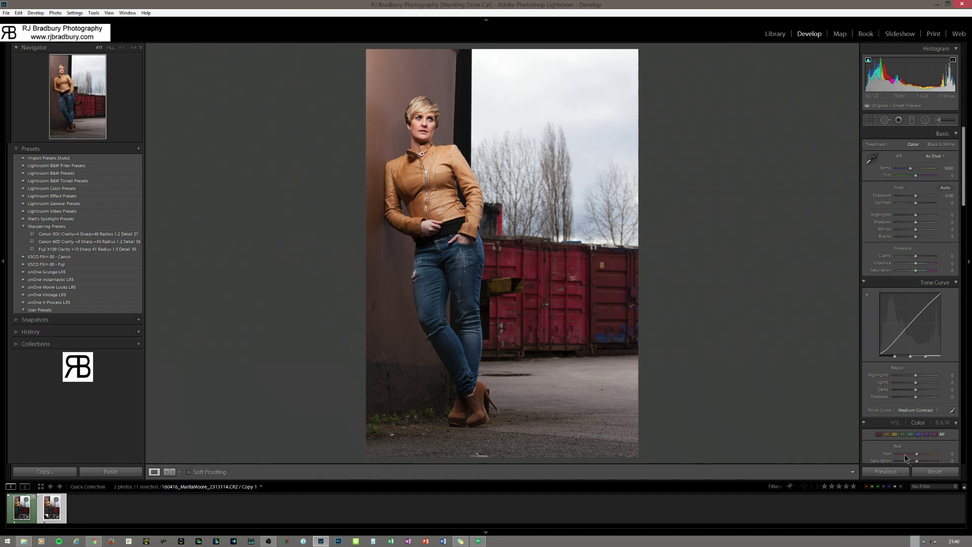
Reset all develop settings of the selected virtual copy.
click(933, 472)
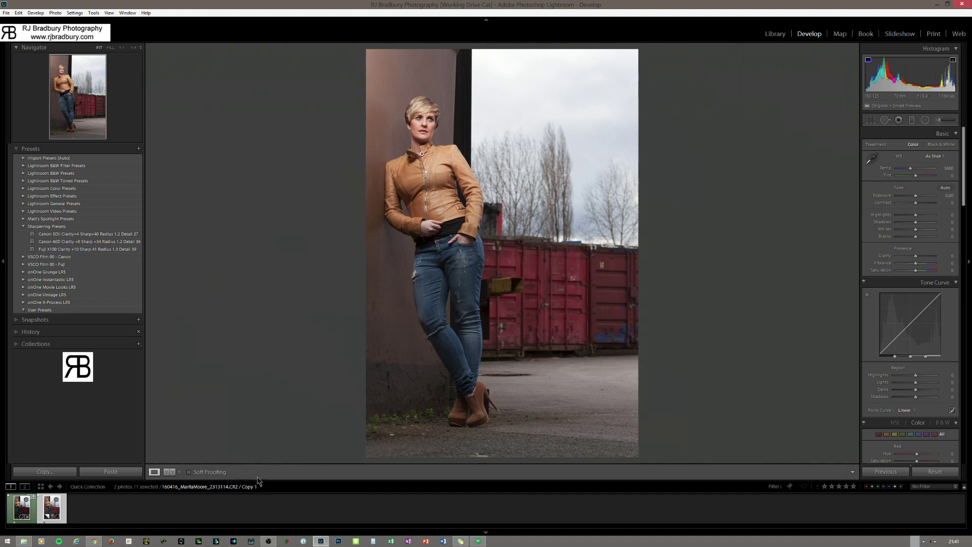
Switch to Chrome, view the newsletter sign-up form on rjbradbury.com, close its tab and return to Lightroom.
click(95, 541)
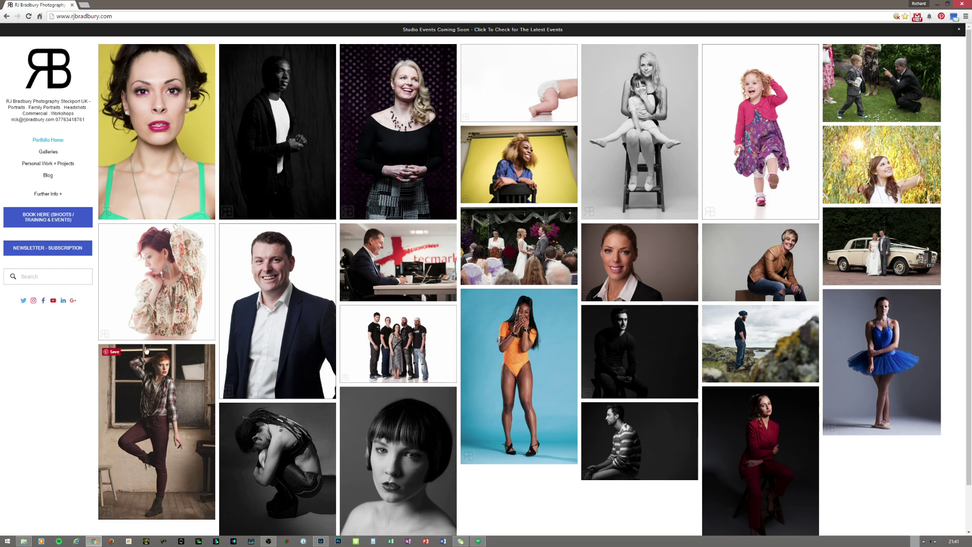
click(51, 250)
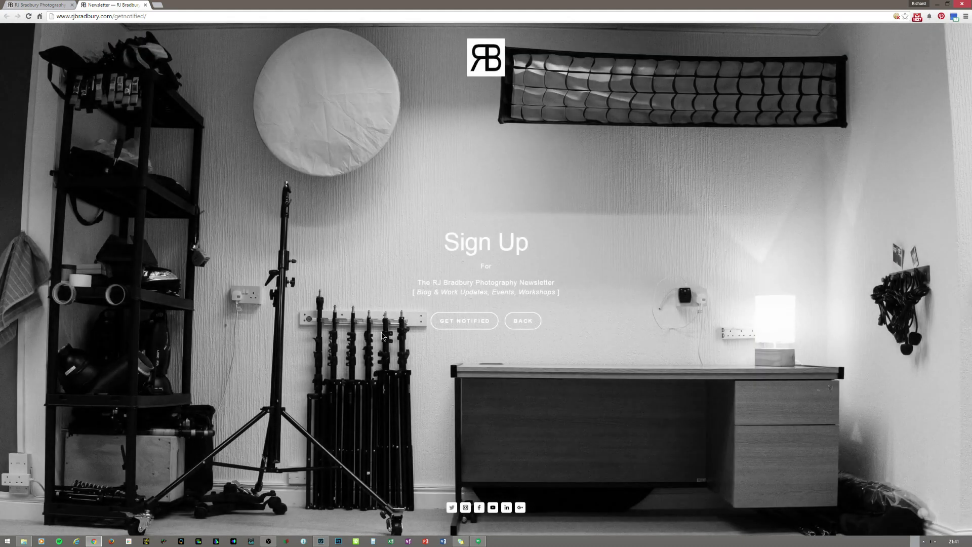
click(469, 325)
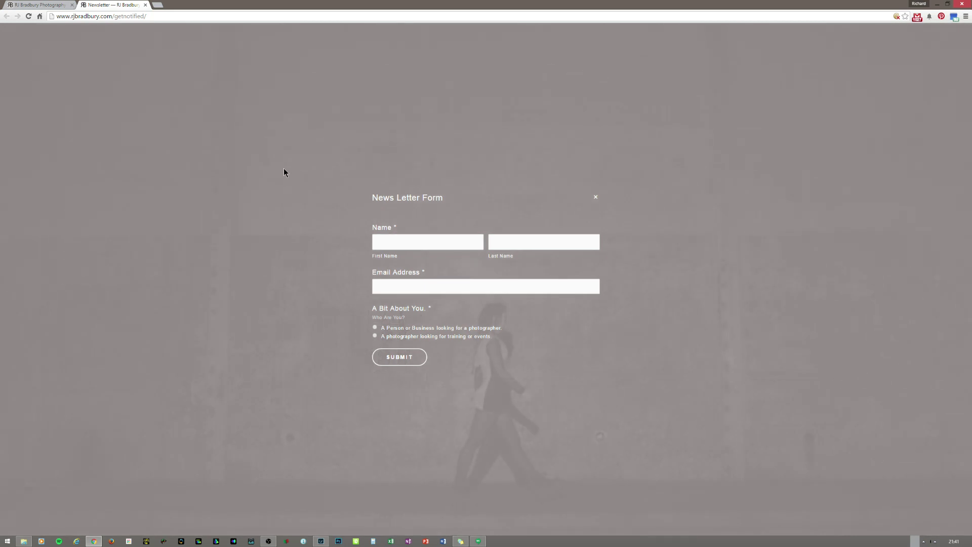
click(145, 5)
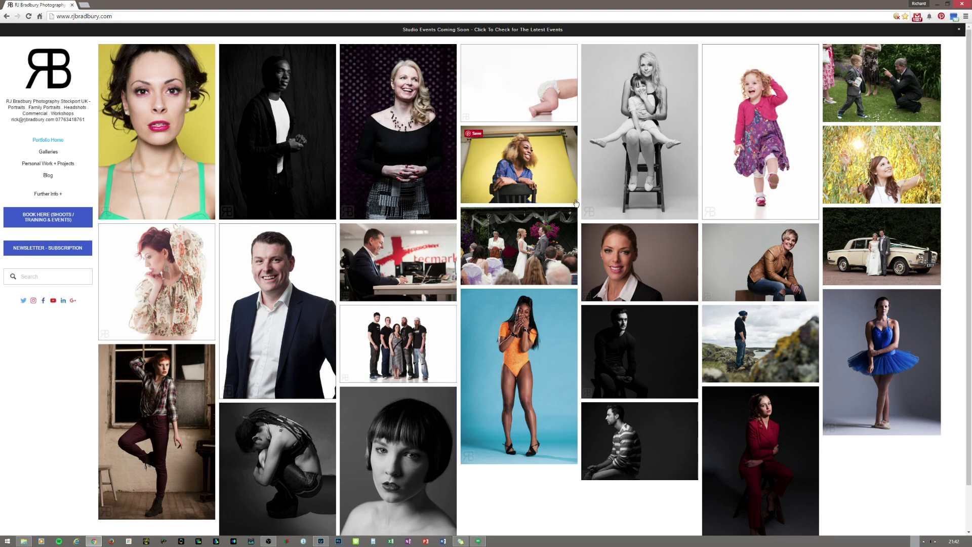
click(936, 6)
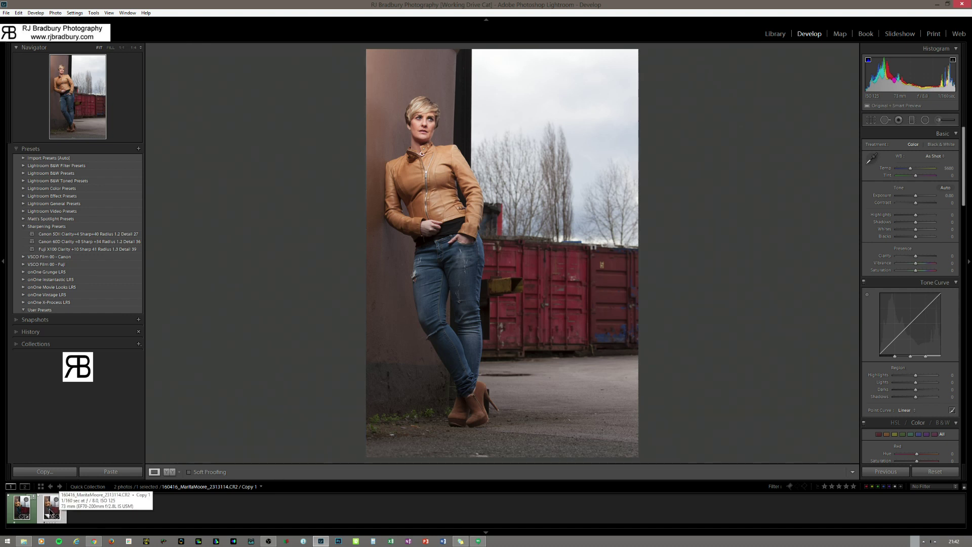
Select the PSD version and show both photos in the Library grid with larger thumbnails.
click(22, 511)
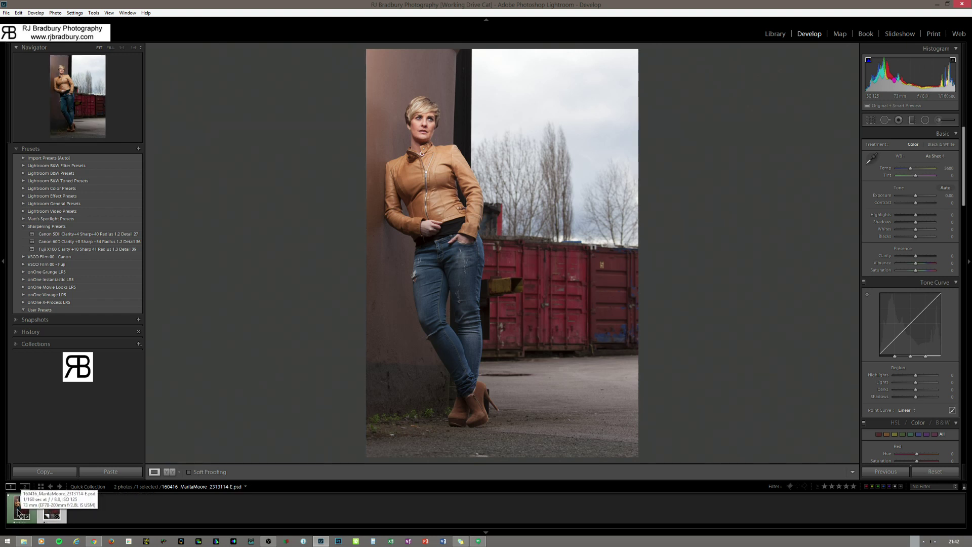
key(g)
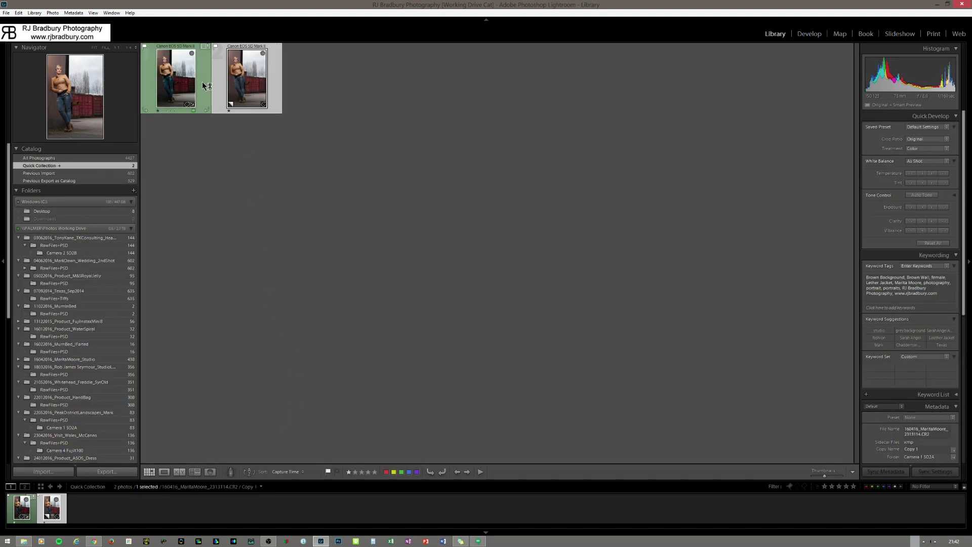
drag(827, 479, 833, 478)
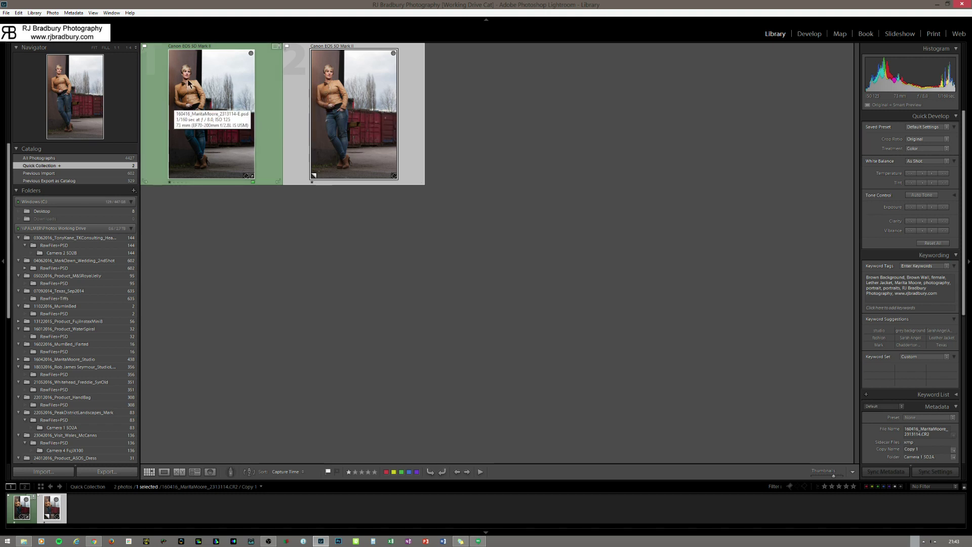
Open the virtual copy in loupe view and bring up its metadata, including the capture settings.
mouse_move(339, 112)
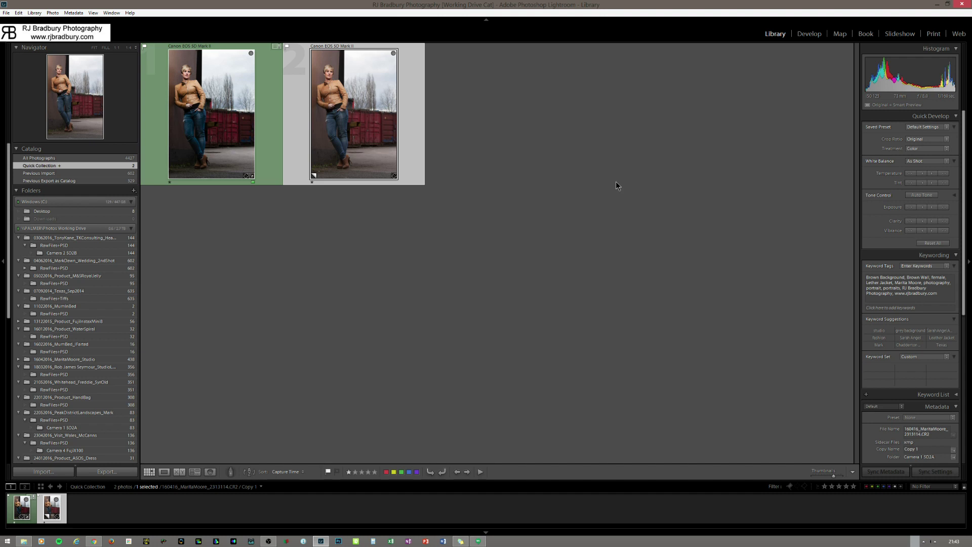
double_click(353, 98)
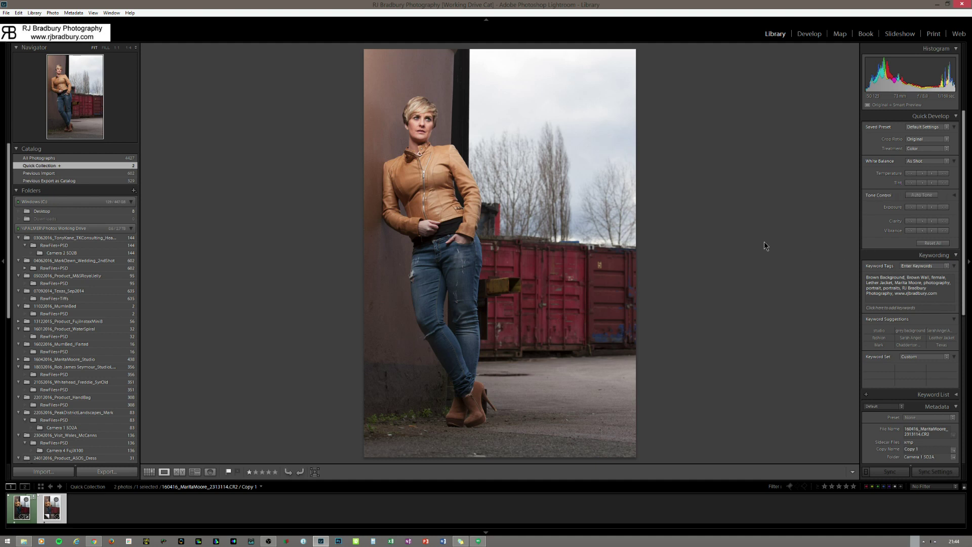
scroll(926, 259, down, 10)
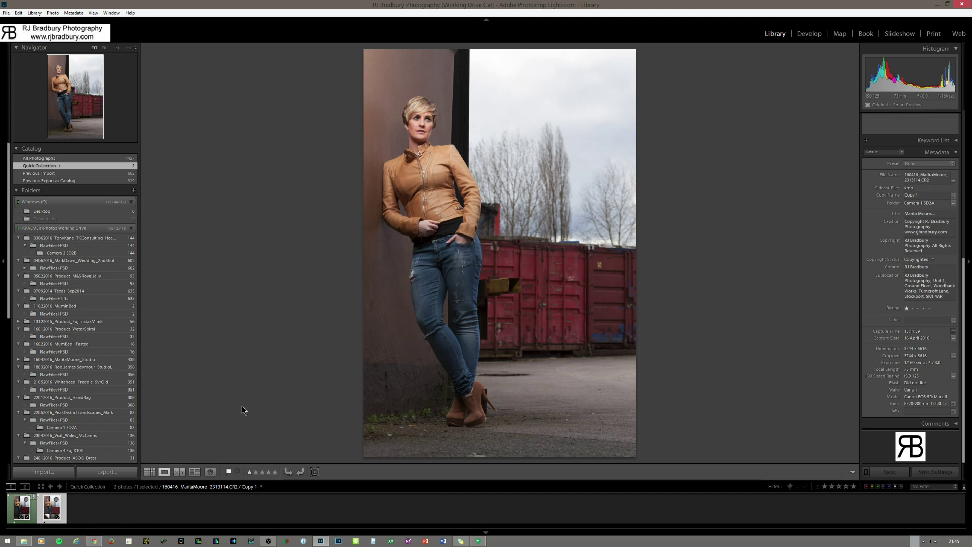
Switch to Chrome, run a Google image search for "saberstrip" in a new tab and enlarge the first product image.
click(94, 542)
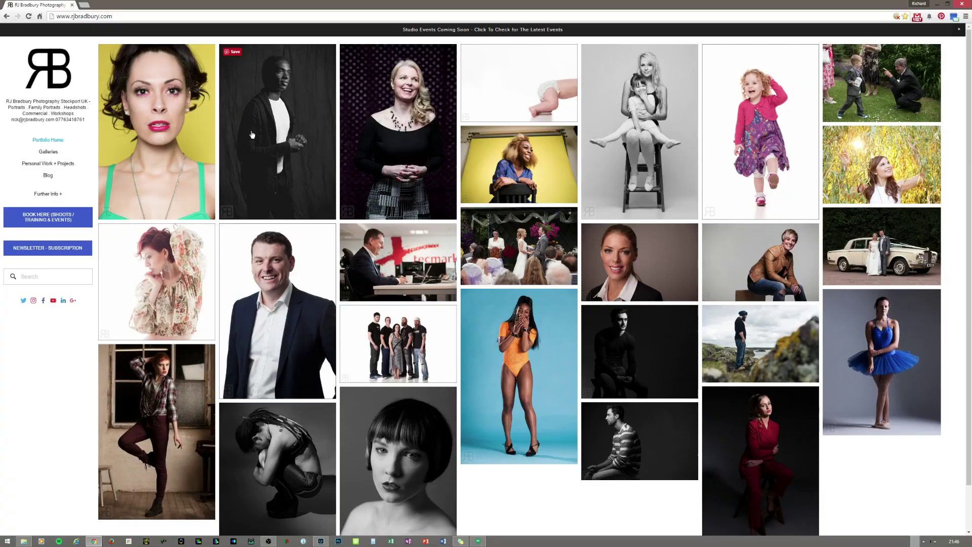
click(84, 5)
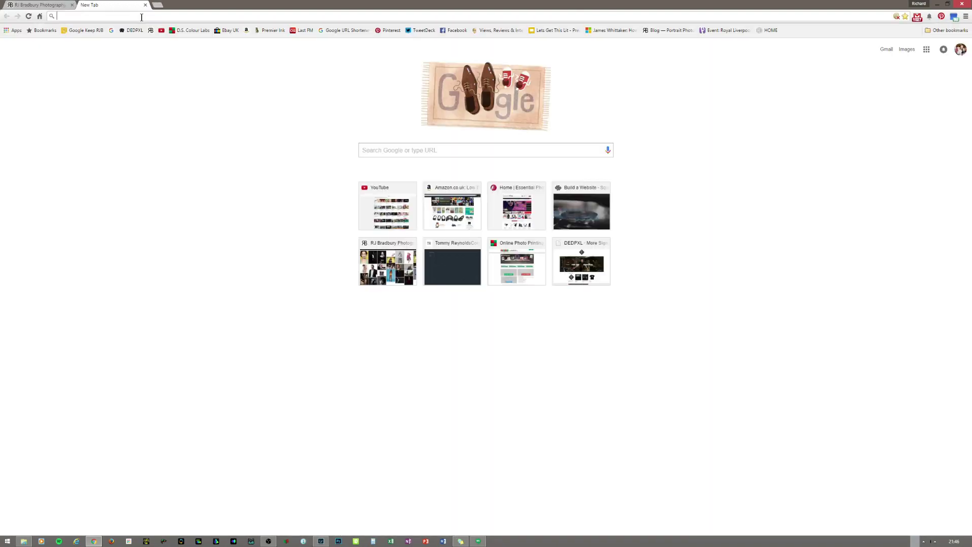
text(sabe)
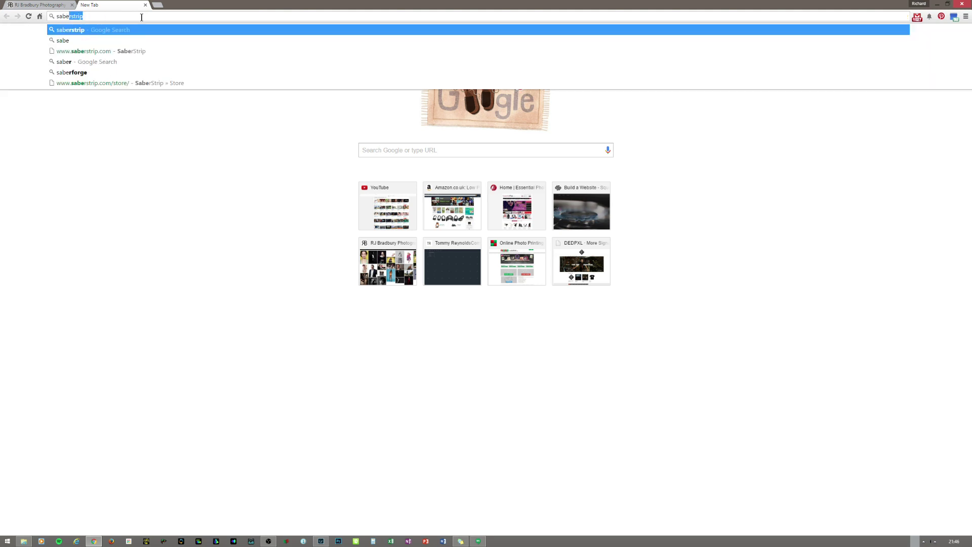
text(rstrip)
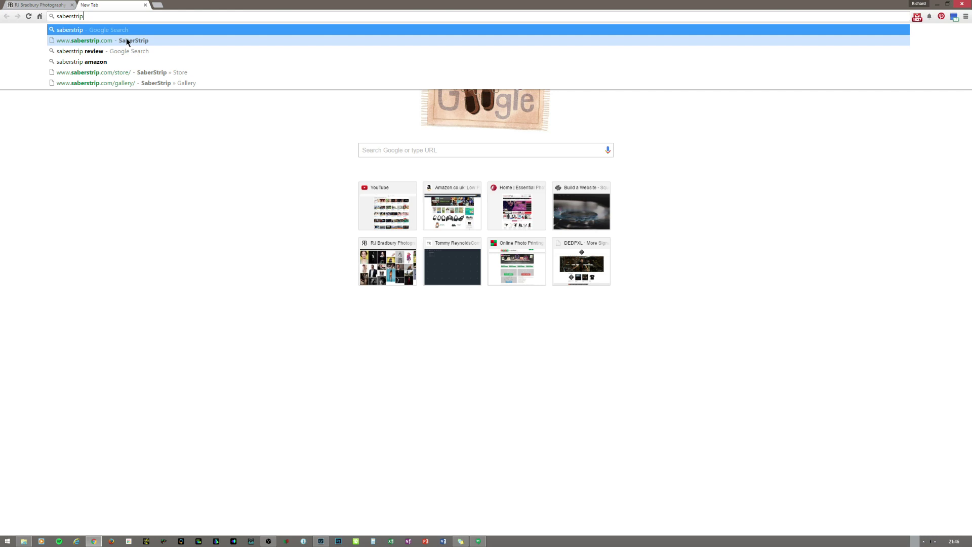
key(Return)
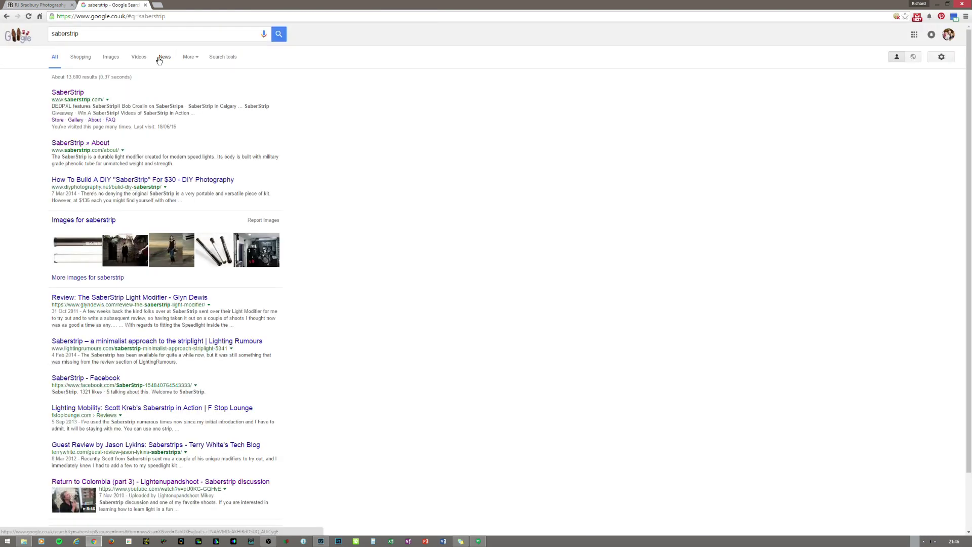
click(110, 57)
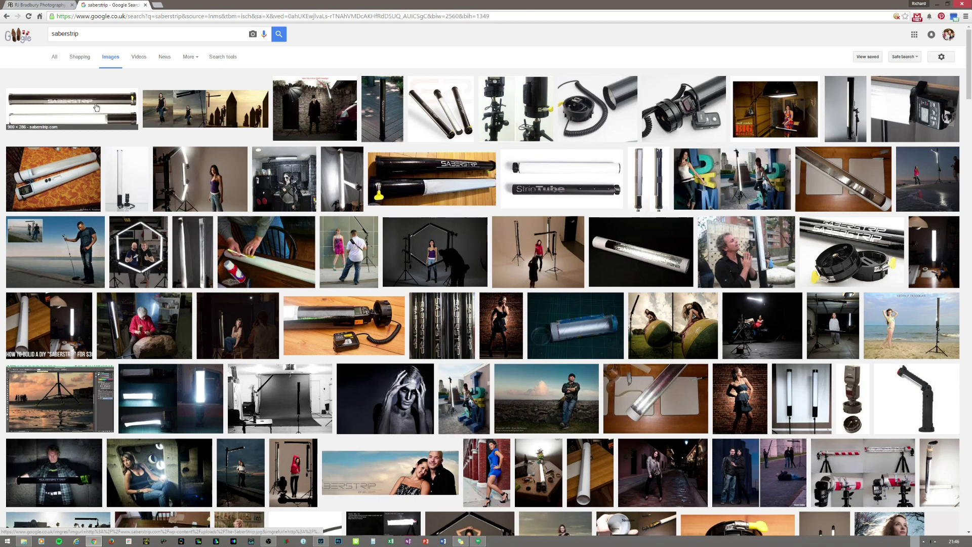
click(94, 106)
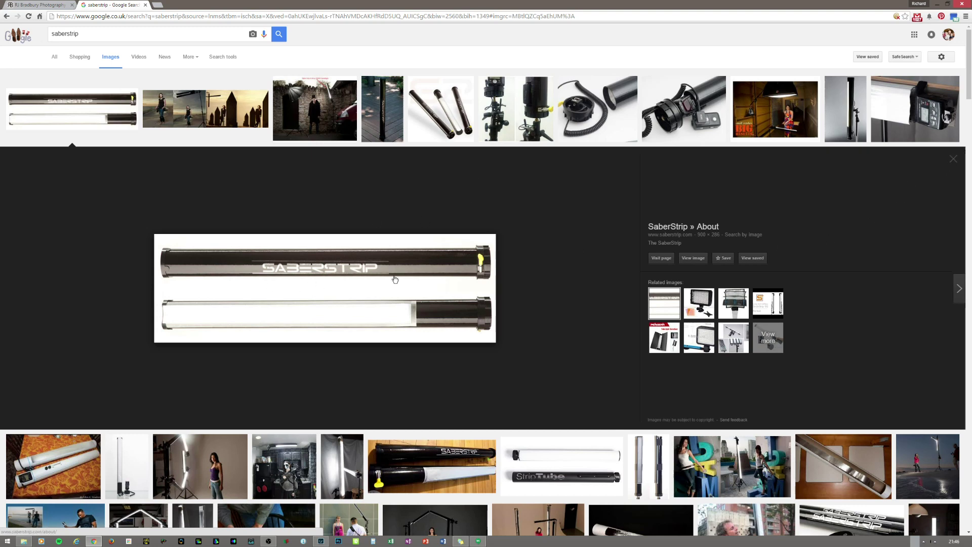
Close the enlarged image and the search tab, and return to Lightroom.
click(952, 159)
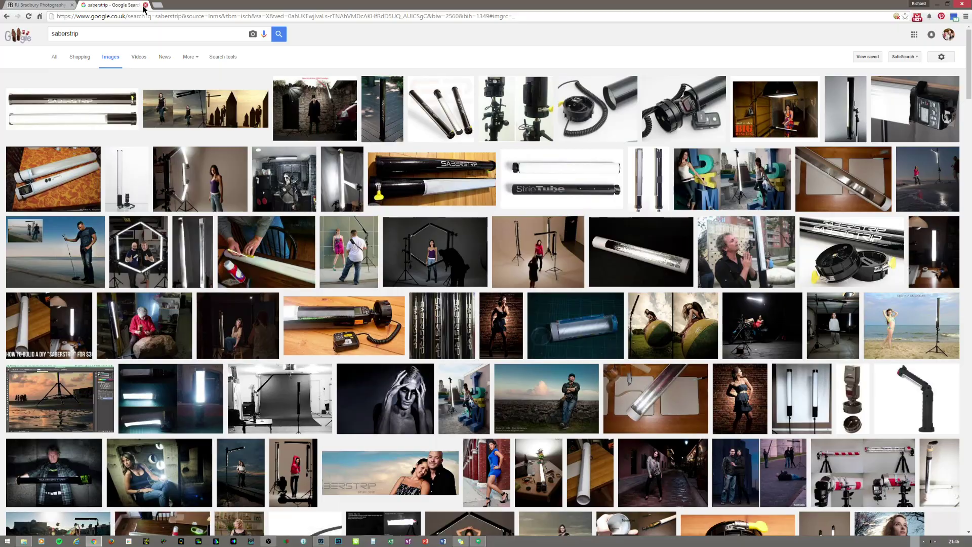
click(145, 5)
click(939, 4)
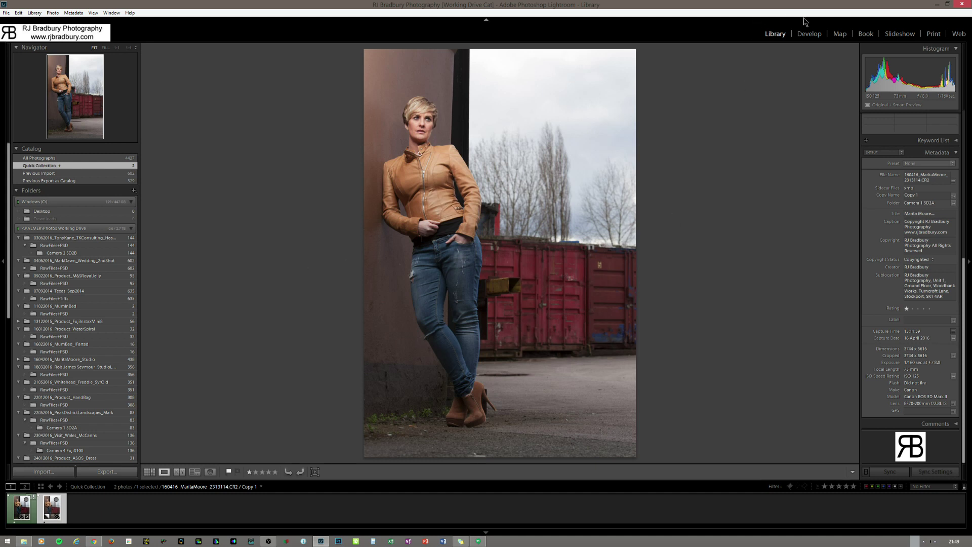
Open the virtual copy in the Develop module and view it with the interface fully blacked out in Lights Out mode.
click(808, 33)
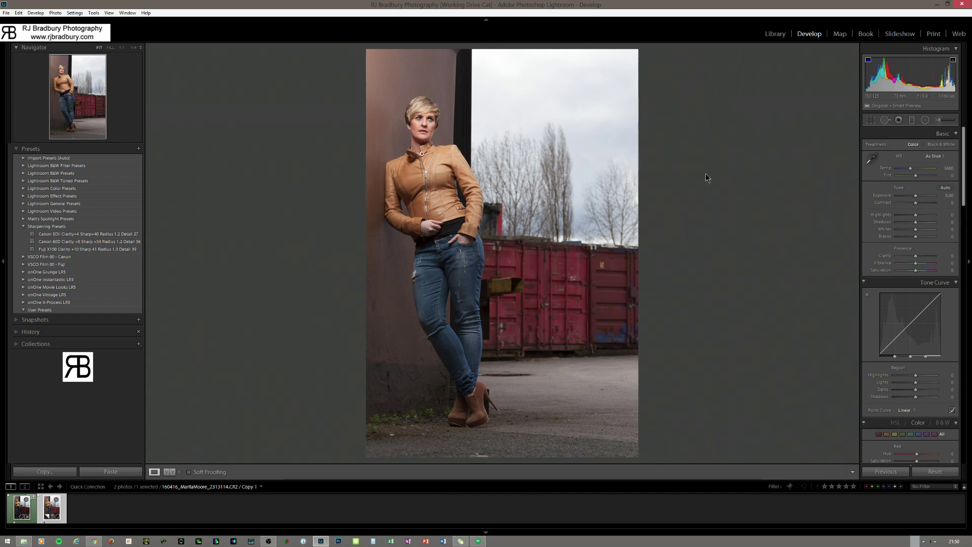
key(l)
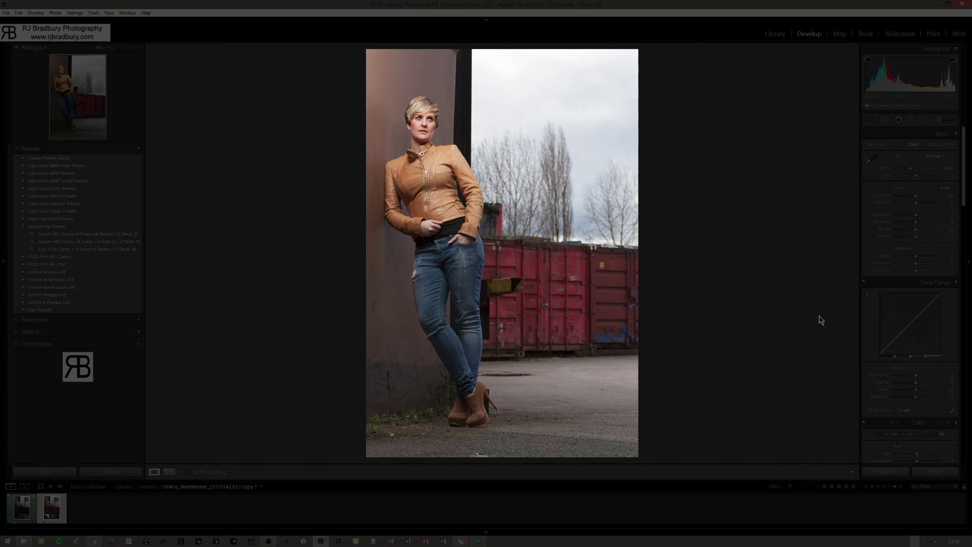
key(l)
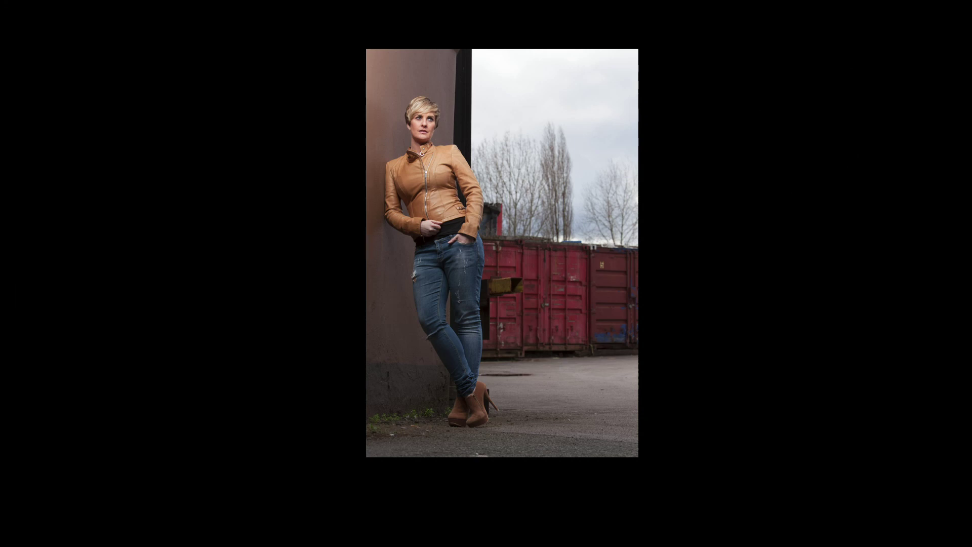
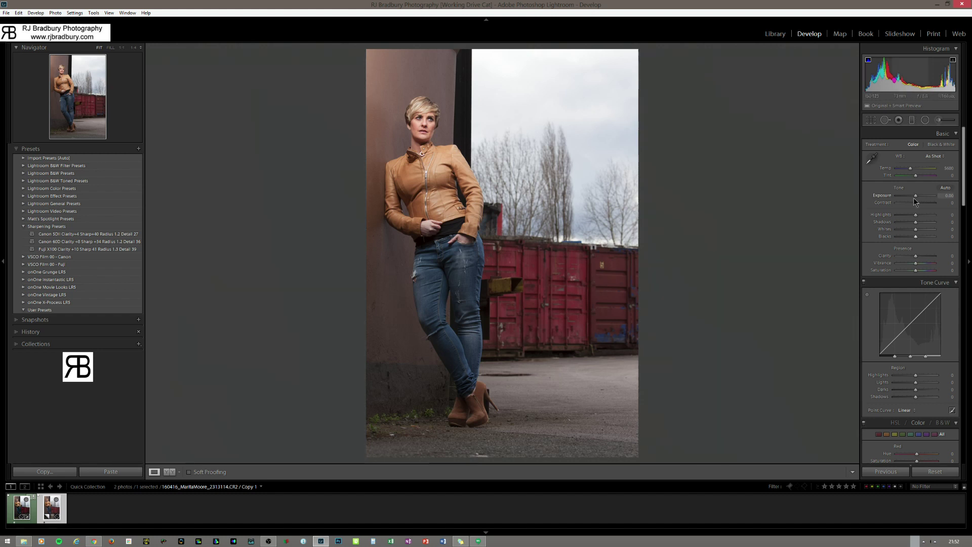
Set the tone curve's point curve to Medium Contrast.
click(907, 410)
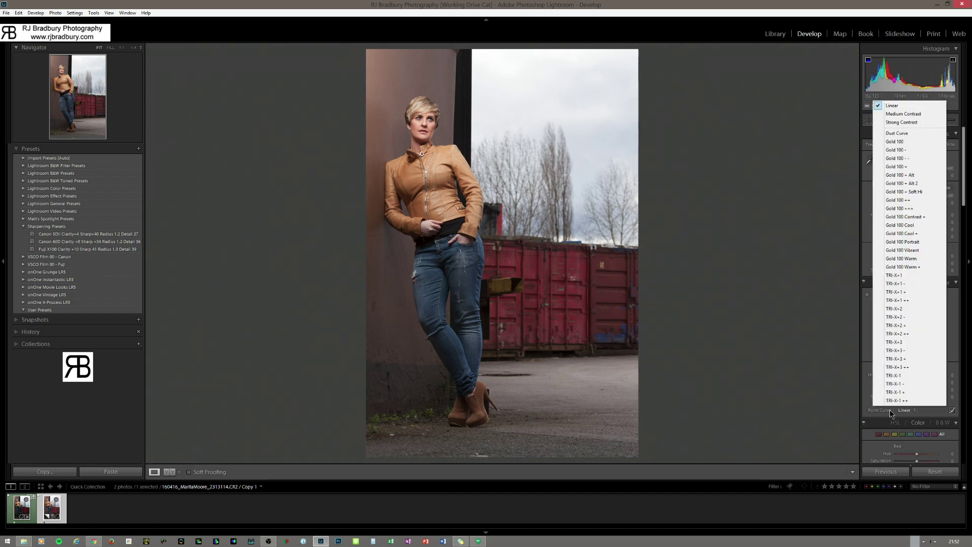
click(897, 114)
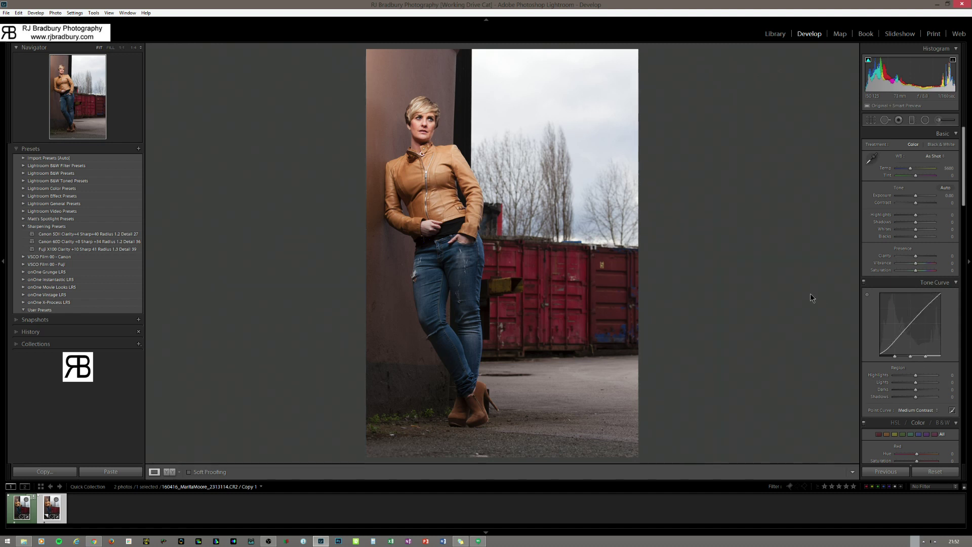
scroll(936, 346, down, 2)
scroll(937, 347, up, 2)
Examine the woman's face and jacket at 1:1 magnification, comparing with the whole image.
click(424, 123)
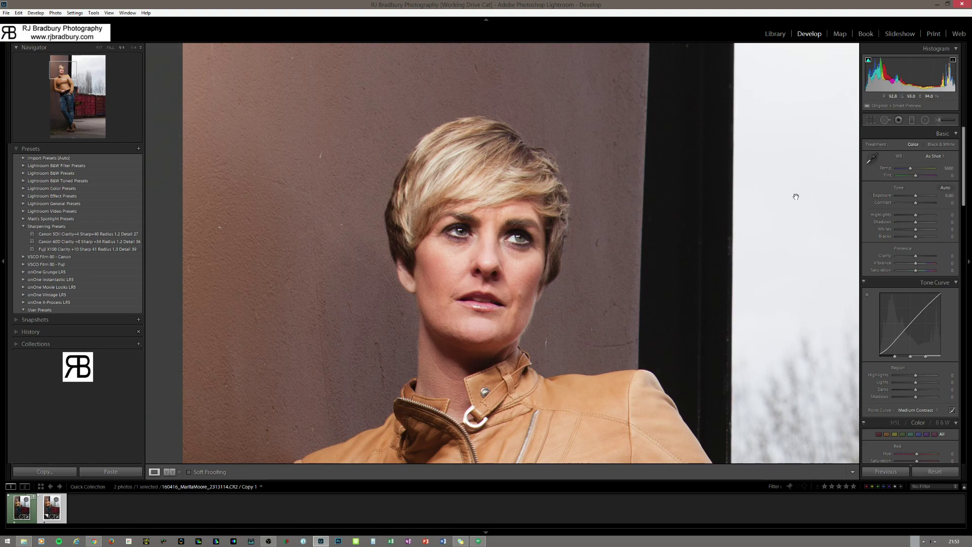
click(605, 163)
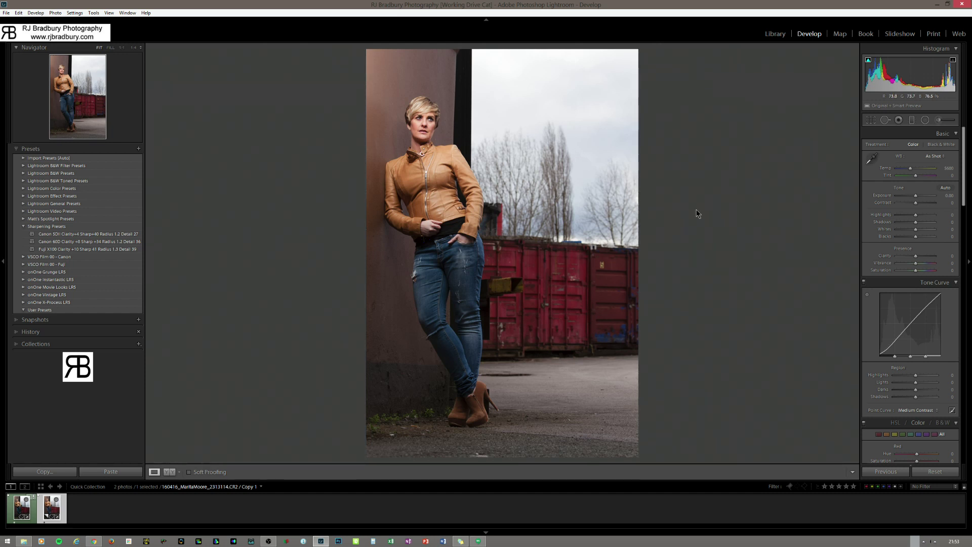
click(420, 124)
drag(536, 239, 490, 168)
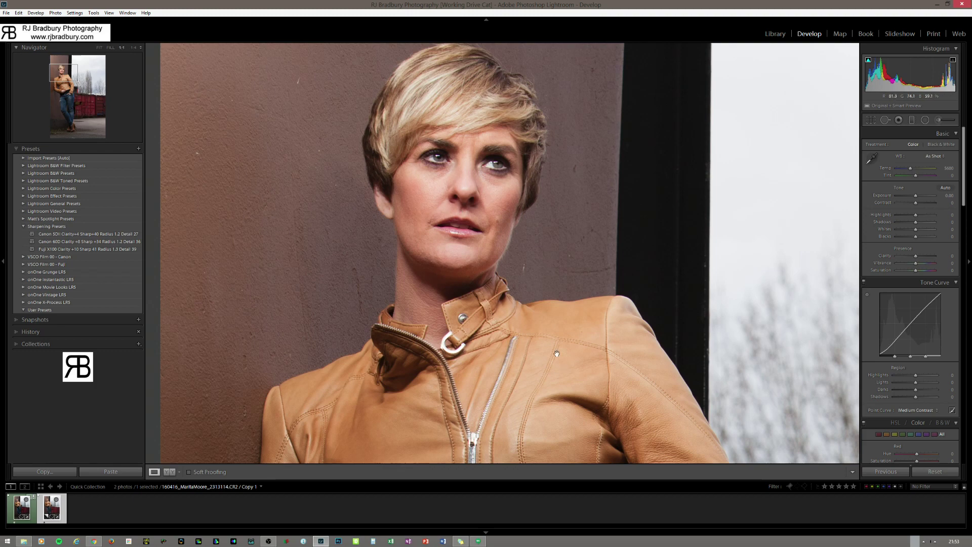
click(534, 350)
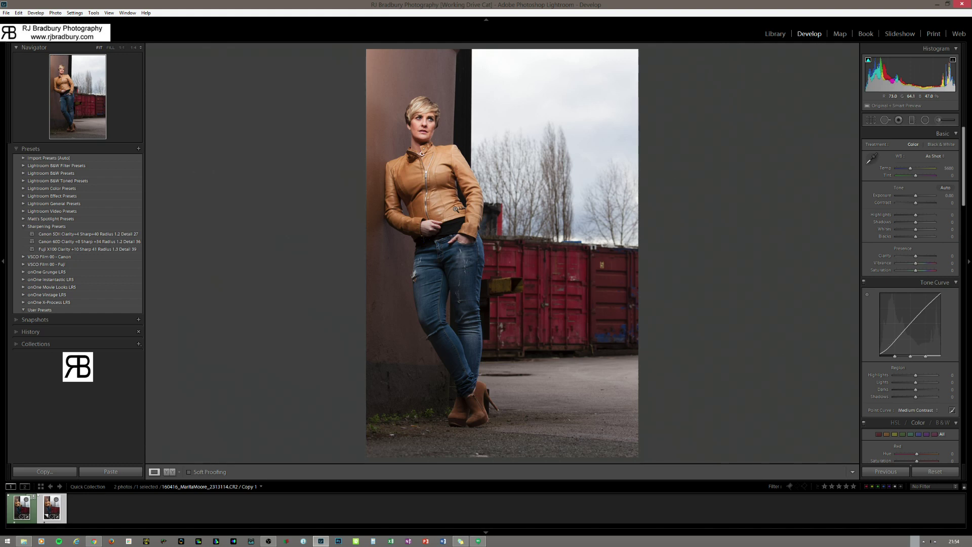
With the face magnified, try the white balance temperature at 50000, and settle it at 5400.
click(418, 132)
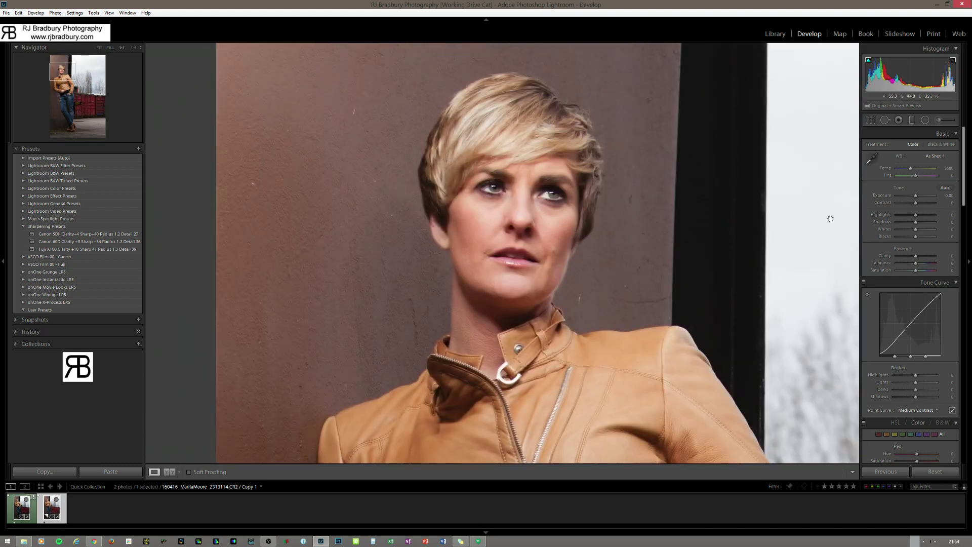
click(911, 170)
drag(912, 171, 942, 173)
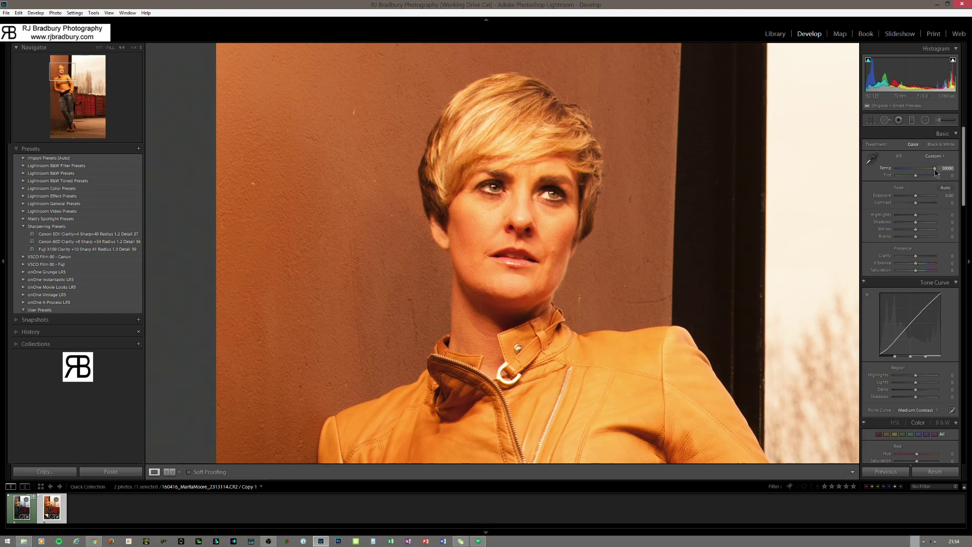
drag(935, 172, 909, 172)
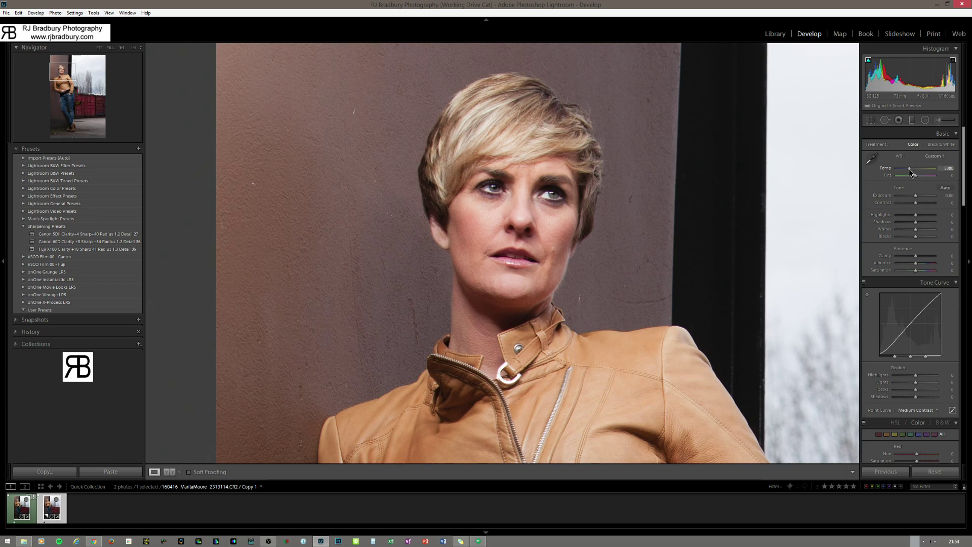
click(909, 173)
Set the white balance tint to -4.
mouse_move(915, 176)
mouse_down()
mouse_move(927, 180)
mouse_move(902, 178)
mouse_move(914, 177)
mouse_up()
click(945, 175)
key(Return)
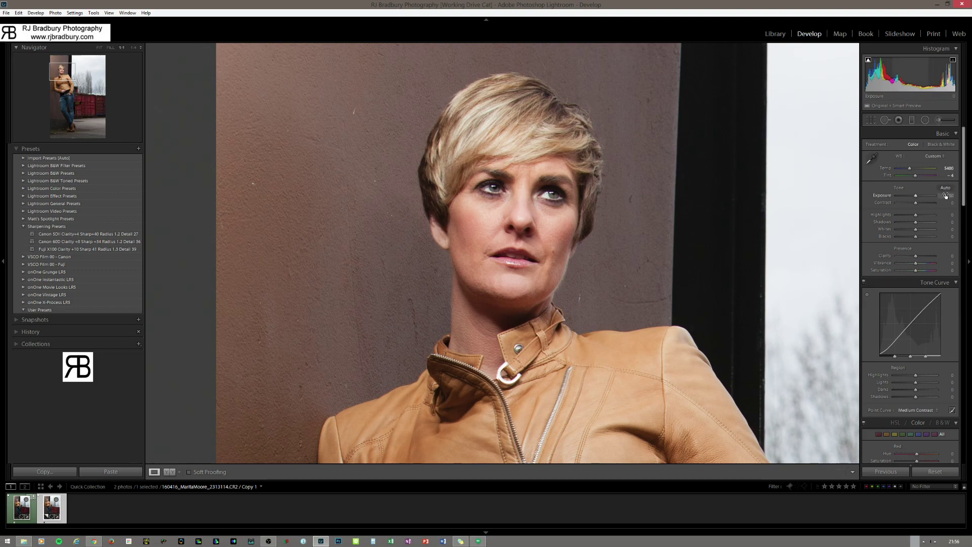
Return to the whole-image view and set both vibrance and saturation to -3.
click(514, 188)
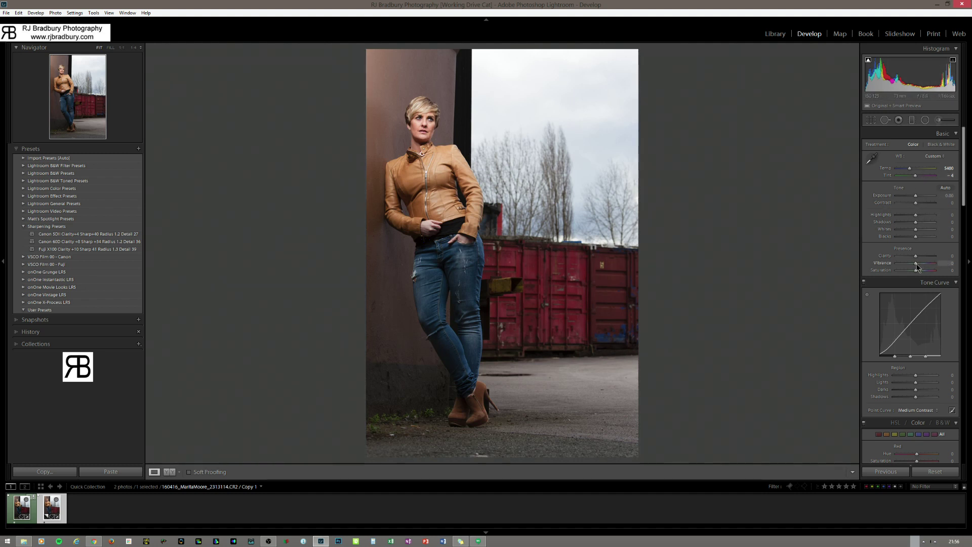
drag(917, 267, 916, 265)
click(945, 263)
key(Return)
click(947, 271)
text(-3)
key(Return)
Enable lens profile corrections, comparing the photo with and without them.
scroll(906, 251, down, 5)
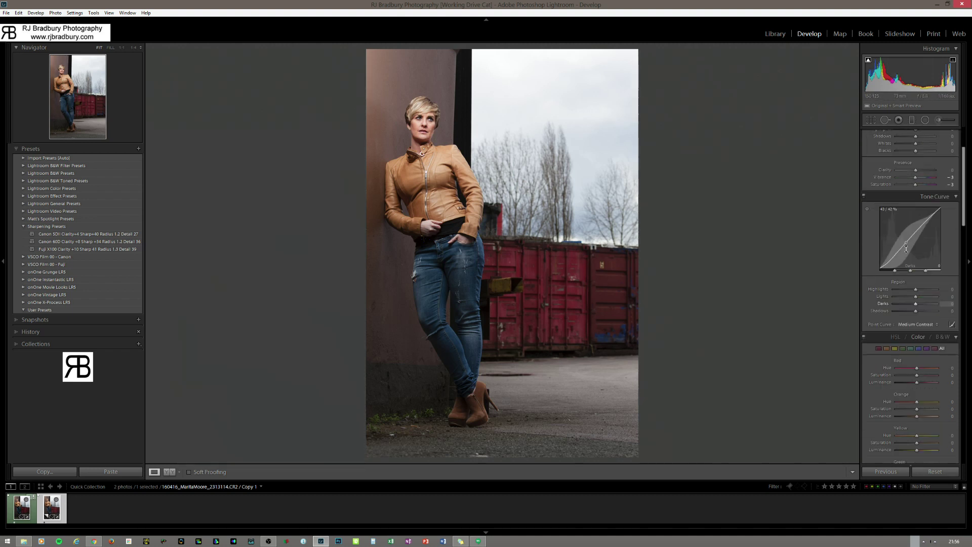
scroll(906, 252, down, 8)
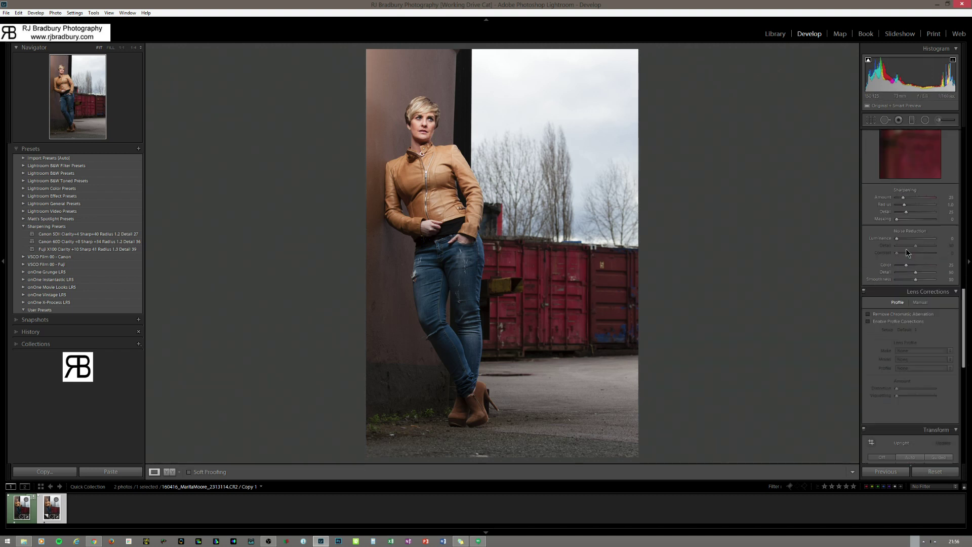
click(890, 323)
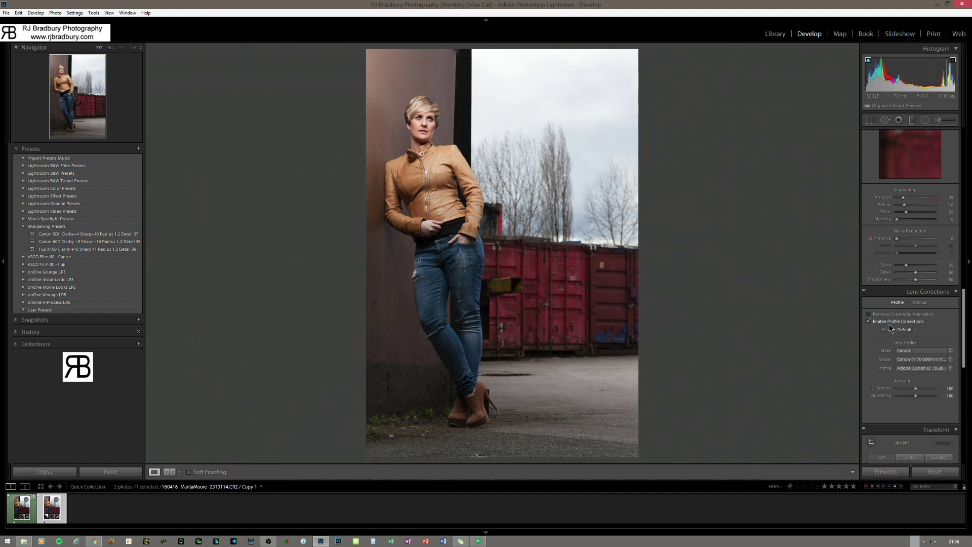
click(891, 322)
click(890, 323)
click(891, 322)
click(891, 328)
click(891, 328)
click(890, 328)
click(890, 328)
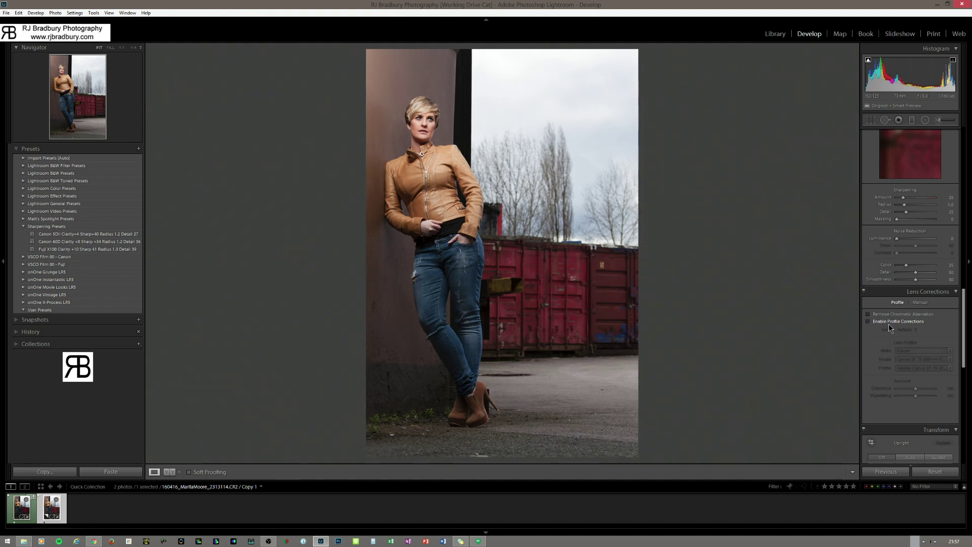
click(888, 324)
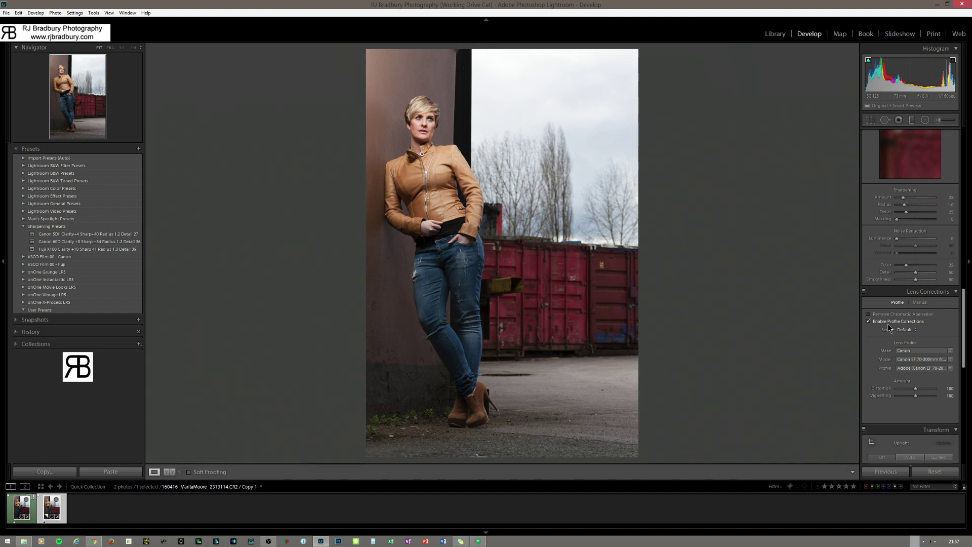
click(888, 324)
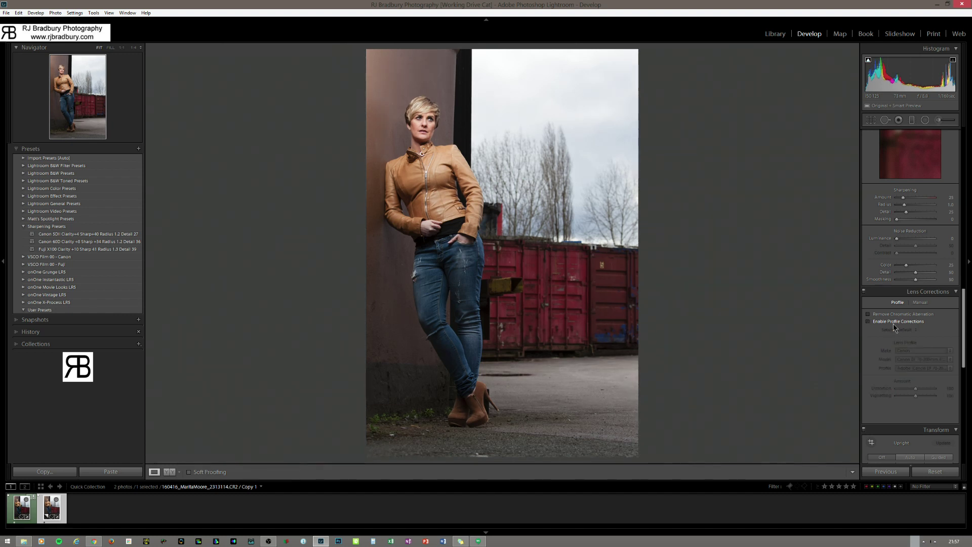
click(889, 320)
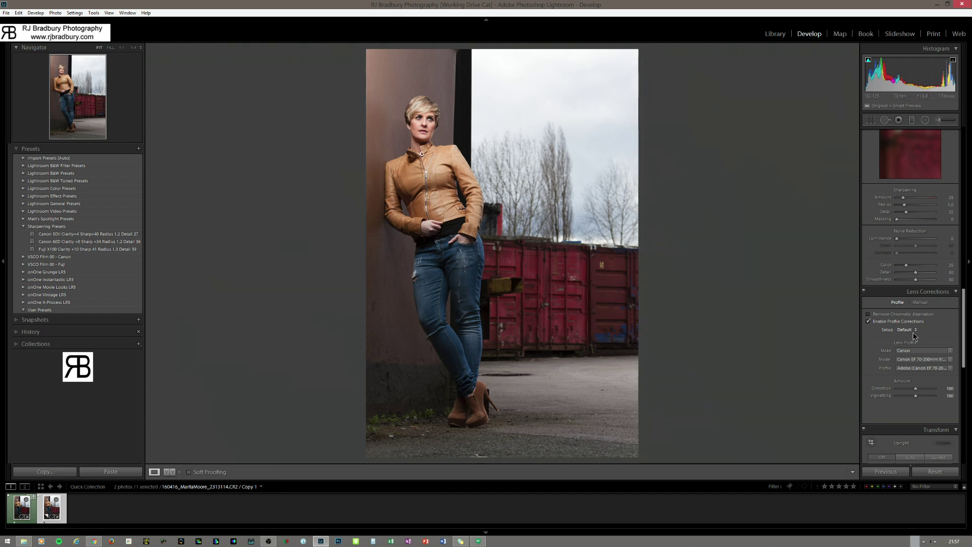
Try the contrast at +100 with the shadow and highlight clipping overlays hidden, and settle it at -4.
scroll(909, 339, down, 3)
scroll(909, 334, up, 8)
scroll(911, 310, up, 10)
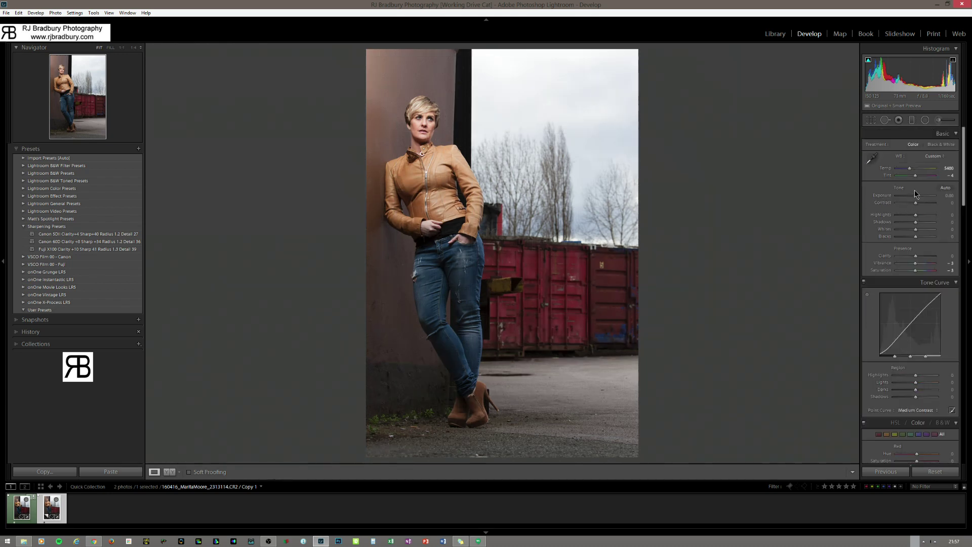
drag(914, 202, 935, 205)
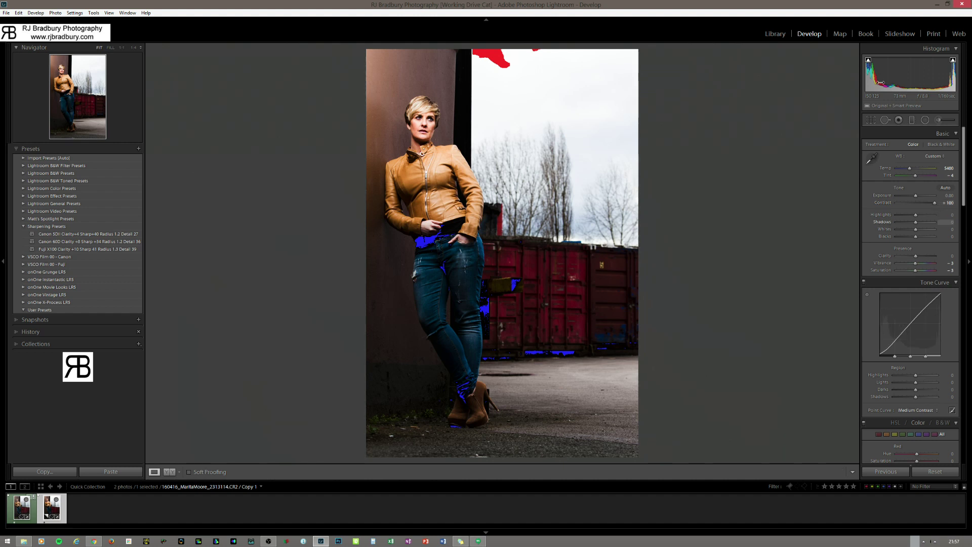
click(868, 60)
click(952, 60)
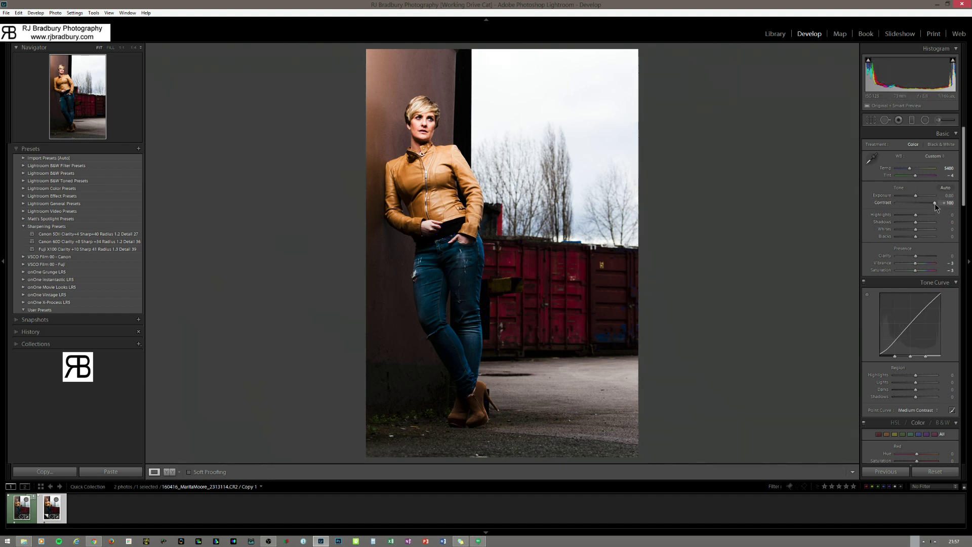
drag(935, 203, 915, 202)
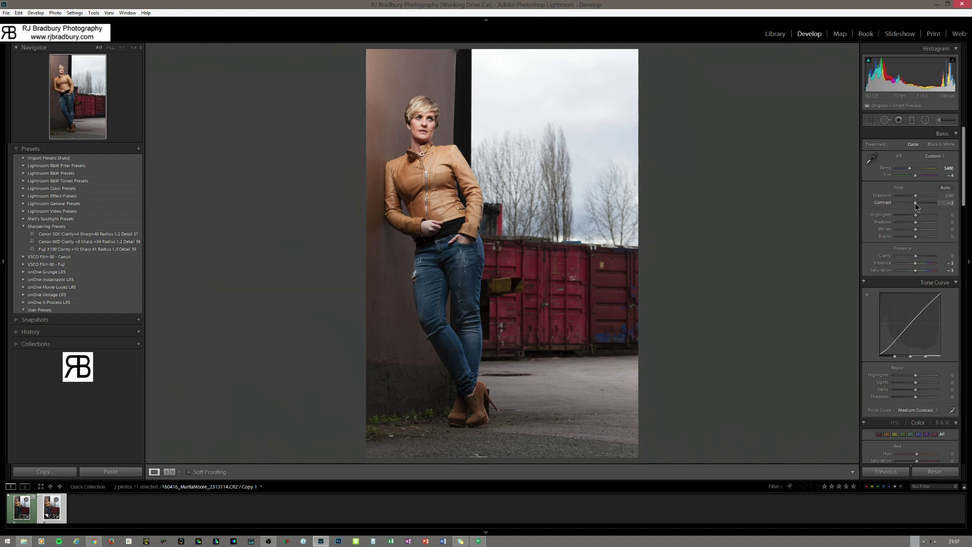
drag(915, 203, 913, 202)
drag(913, 203, 914, 203)
drag(914, 203, 915, 204)
drag(915, 205, 916, 205)
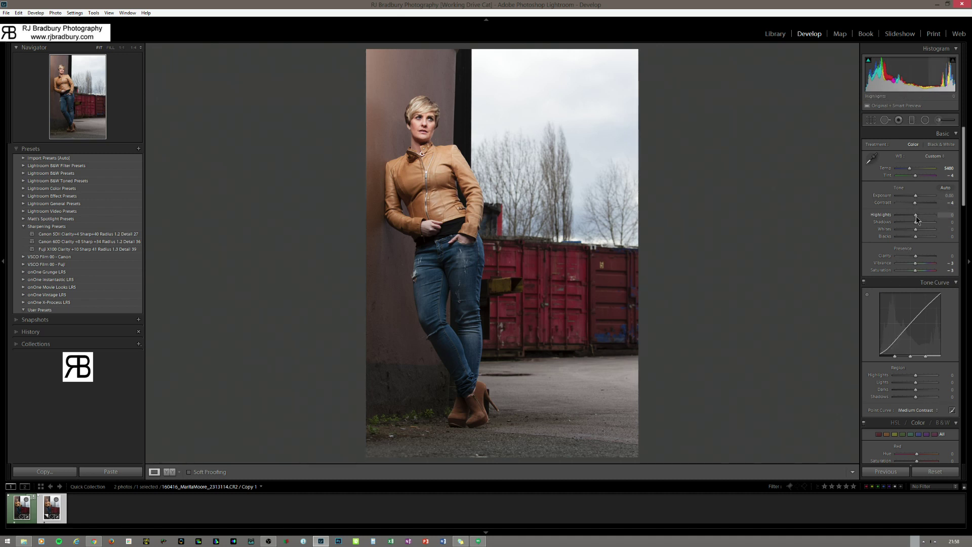
Set the basic tone highlights to +4 and the shadows to +4.
mouse_move(916, 217)
mouse_down()
mouse_move(928, 217)
mouse_move(886, 221)
mouse_move(915, 220)
mouse_up()
drag(915, 222, 918, 228)
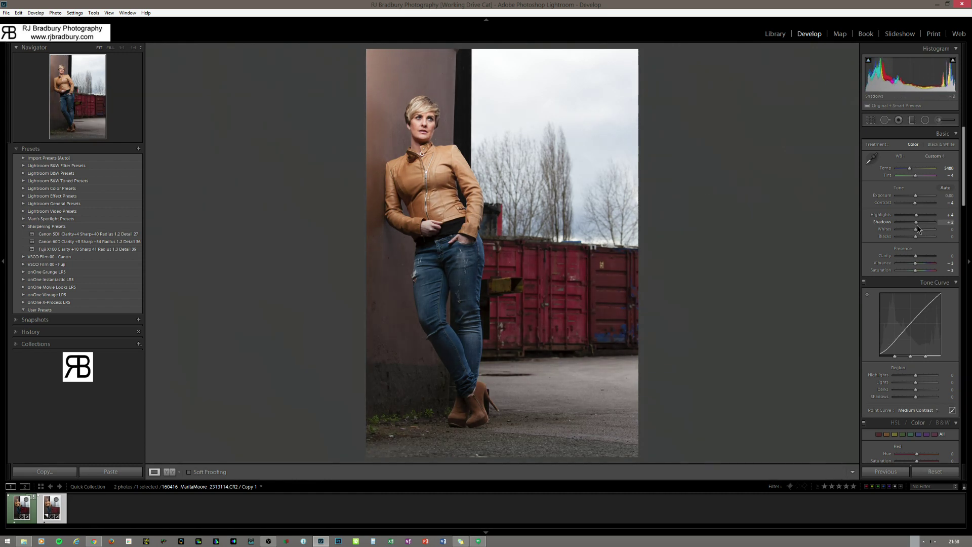
drag(917, 229, 918, 229)
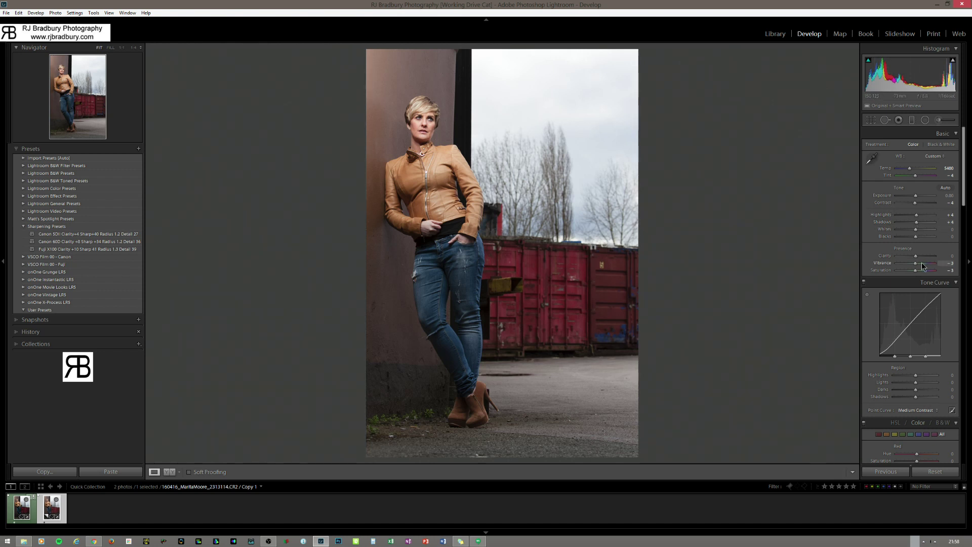
Try raising the whites and reset them, and set the blacks to -4.
drag(918, 230, 927, 233)
drag(925, 235, 928, 239)
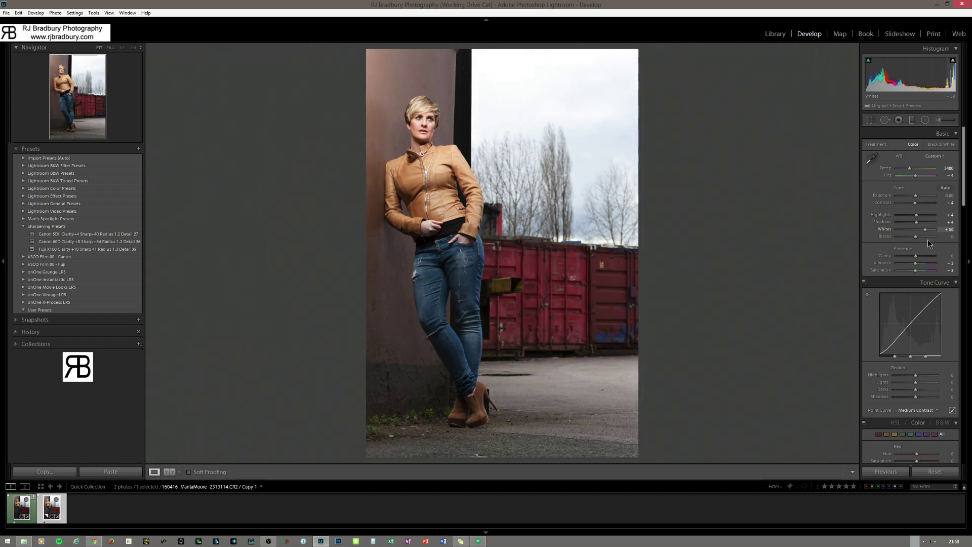
double_click(922, 230)
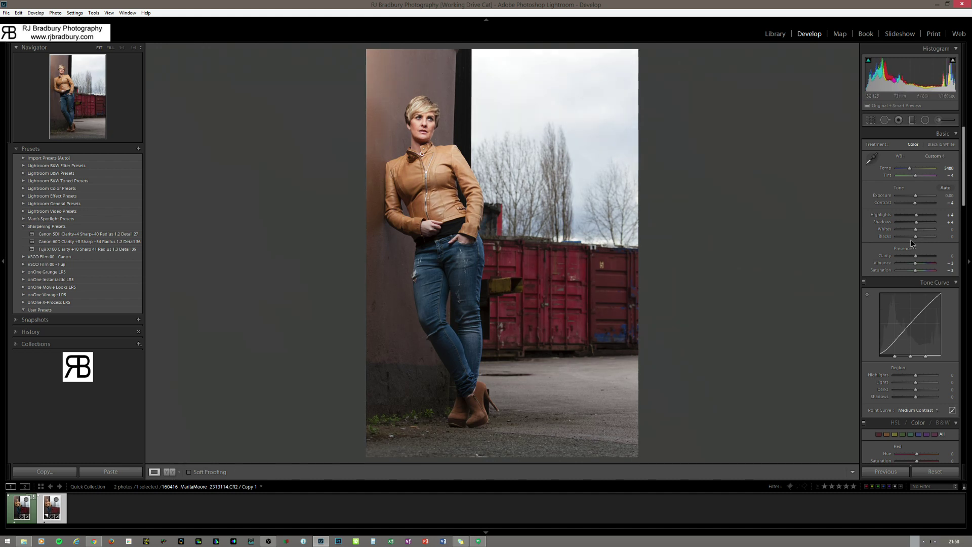
drag(915, 238, 914, 240)
Try the tone curve's Highlights region up to +60 with highlight clipping hidden, reset it to 0, and set Lights to +1.
scroll(905, 268, down, 3)
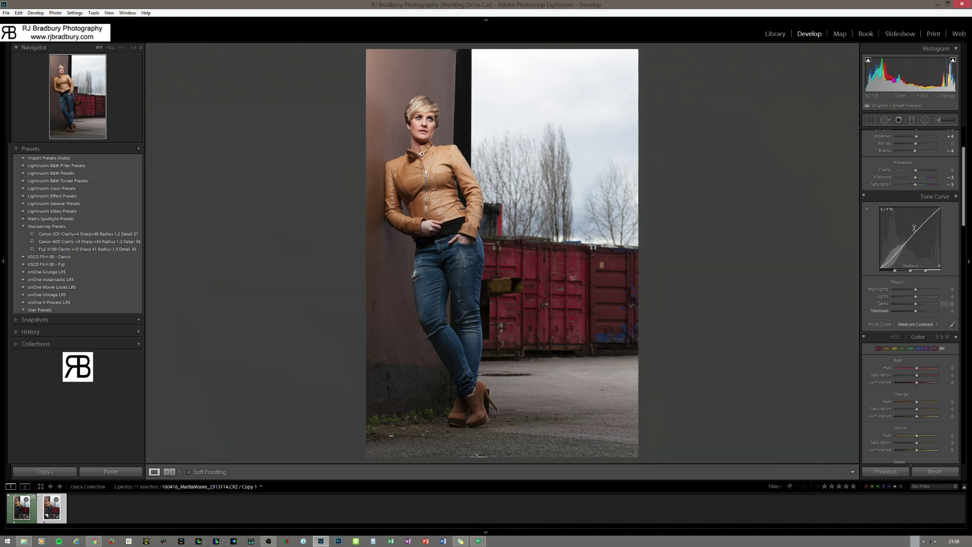
scroll(916, 289, up, 3)
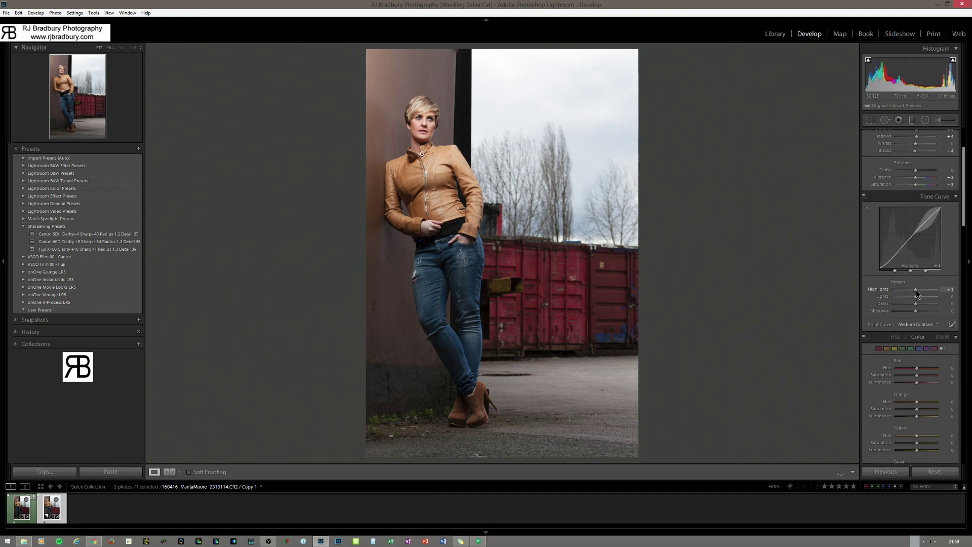
scroll(917, 294, up, 1)
drag(917, 295, 919, 296)
scroll(922, 286, up, 3)
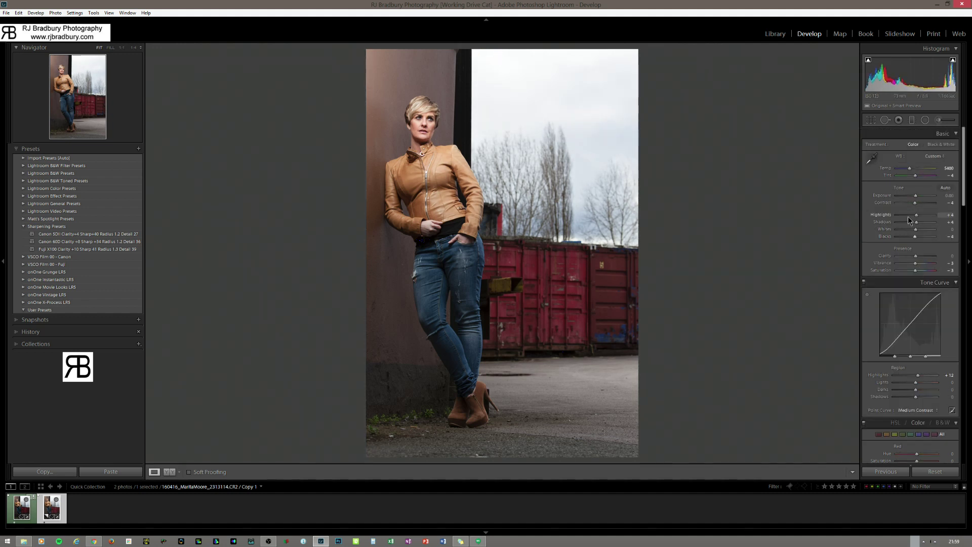
scroll(924, 287, down, 3)
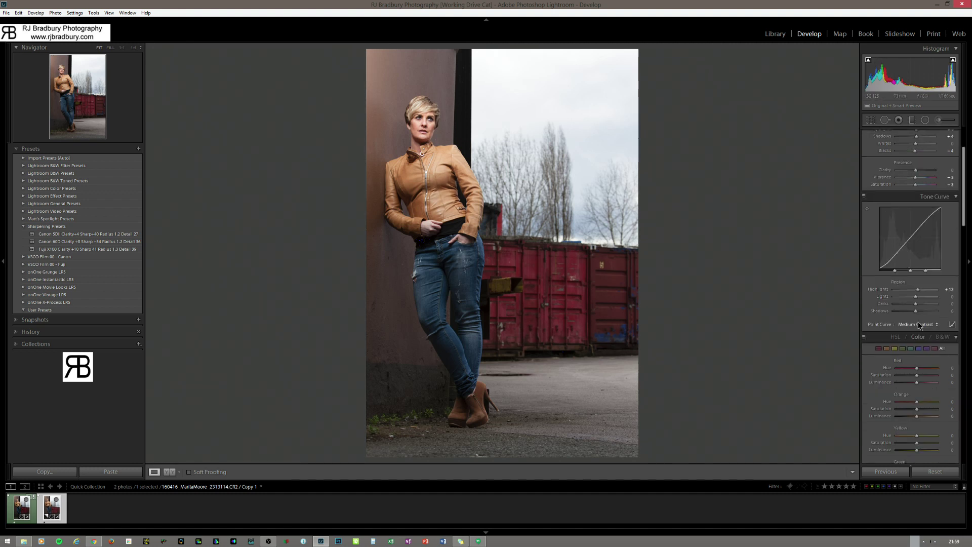
click(921, 296)
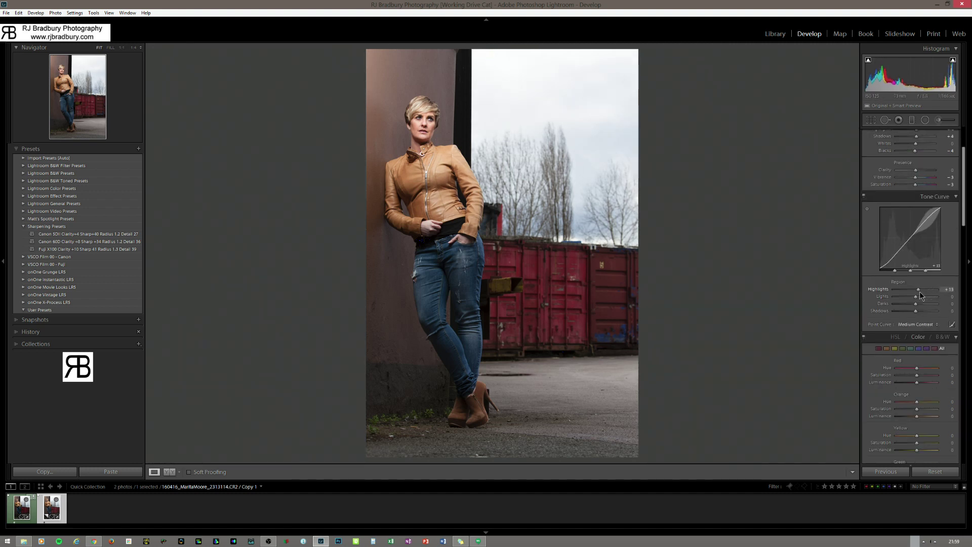
drag(920, 295, 933, 296)
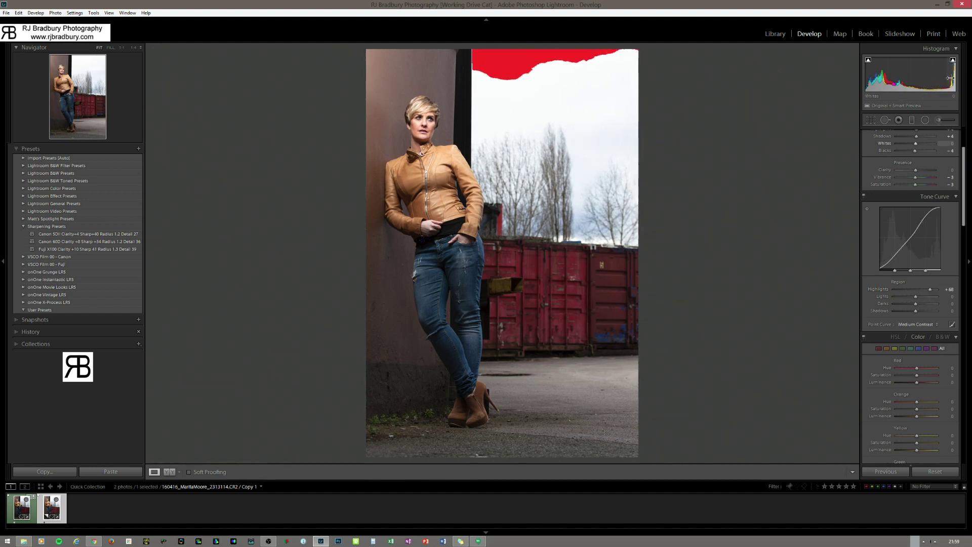
click(953, 61)
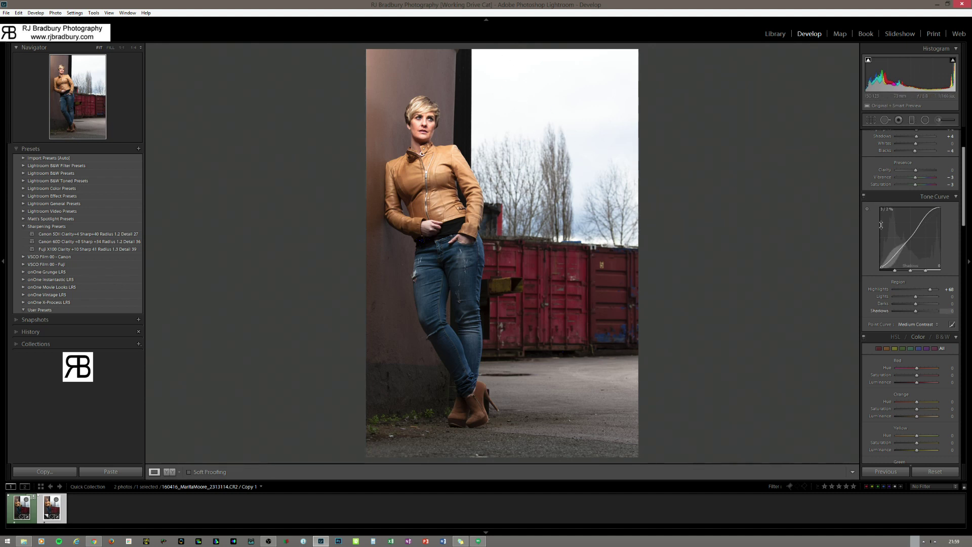
drag(930, 289, 917, 297)
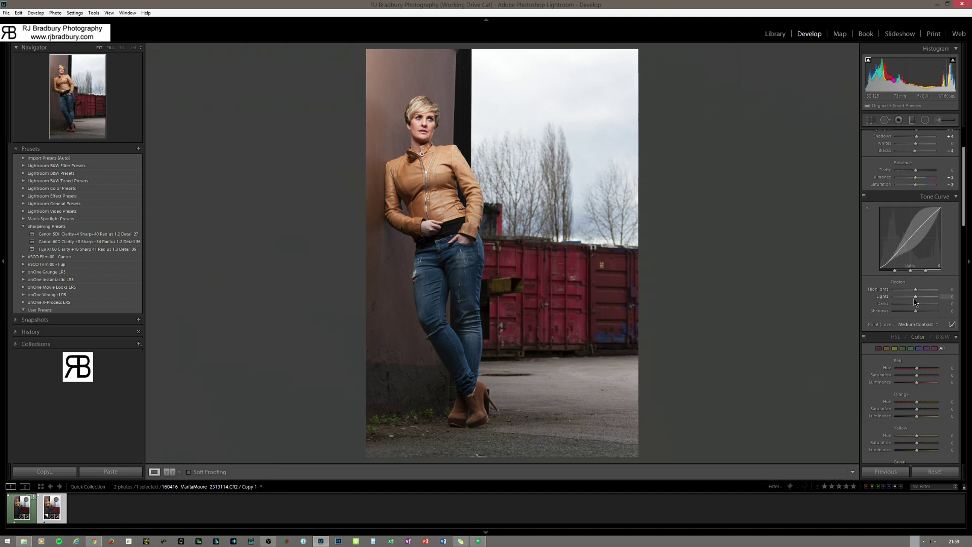
drag(915, 301, 916, 302)
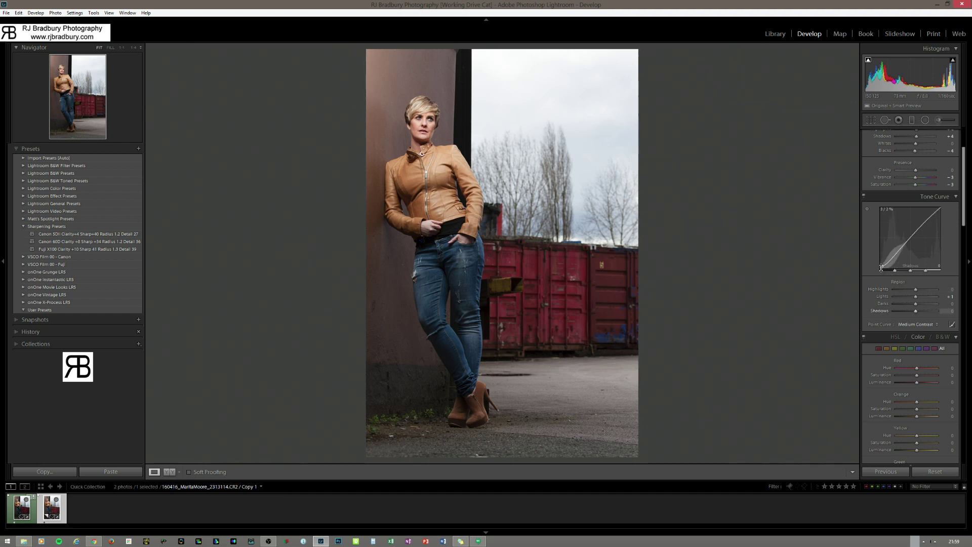
Try moving the RGB point curve's black point with shadow clipping hidden, undo it, and return to the region curve.
click(951, 324)
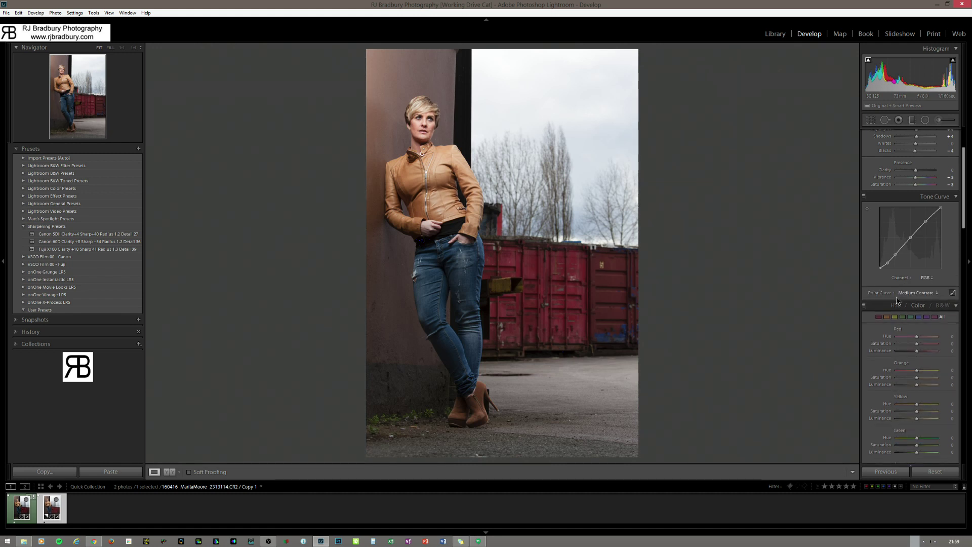
click(924, 278)
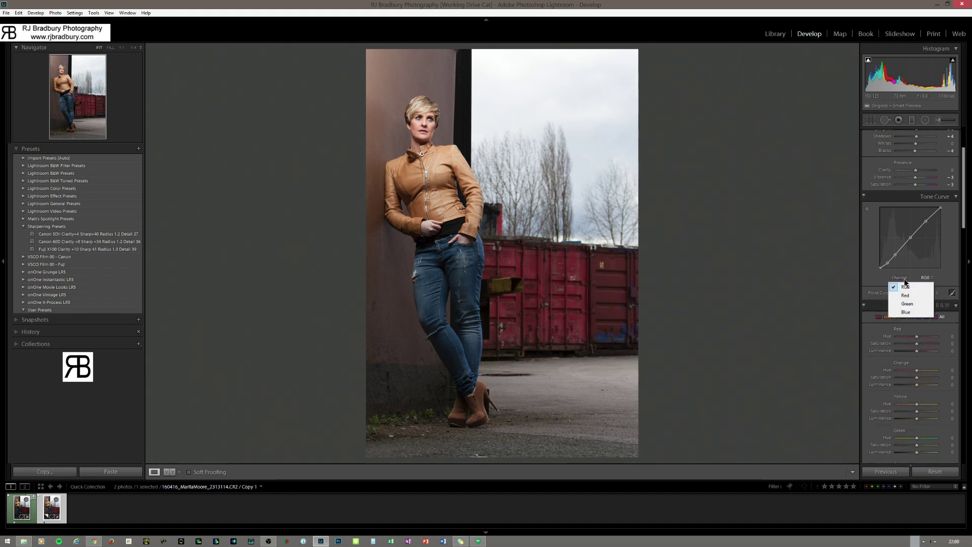
click(871, 280)
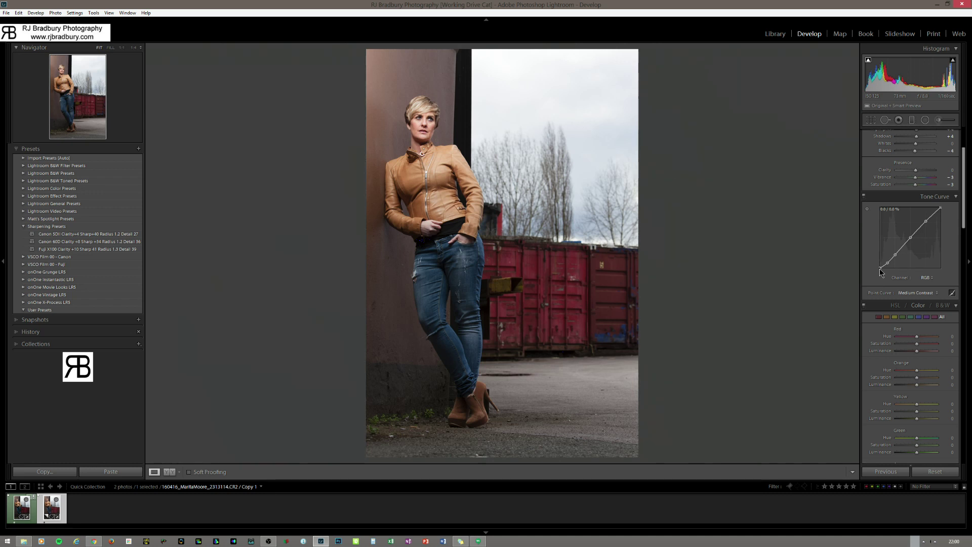
drag(879, 271, 885, 267)
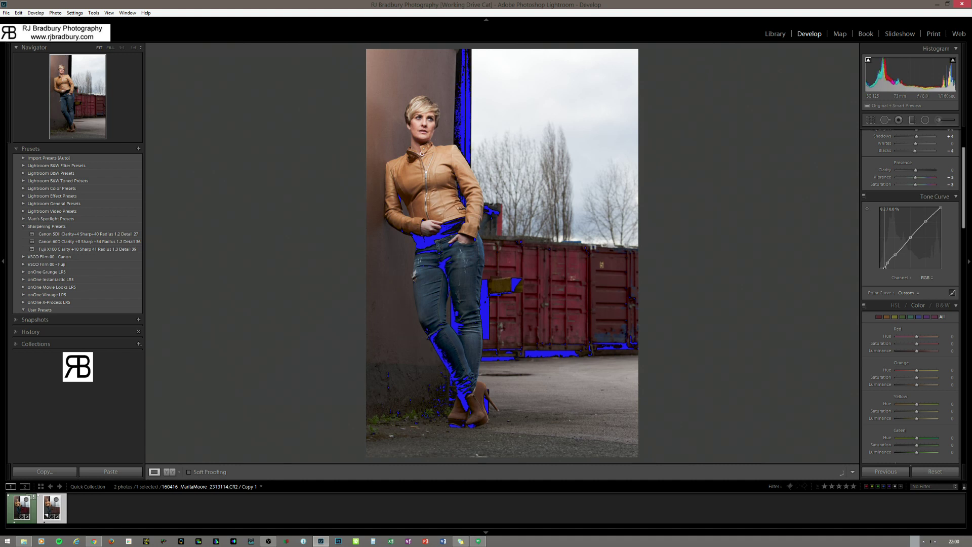
click(868, 61)
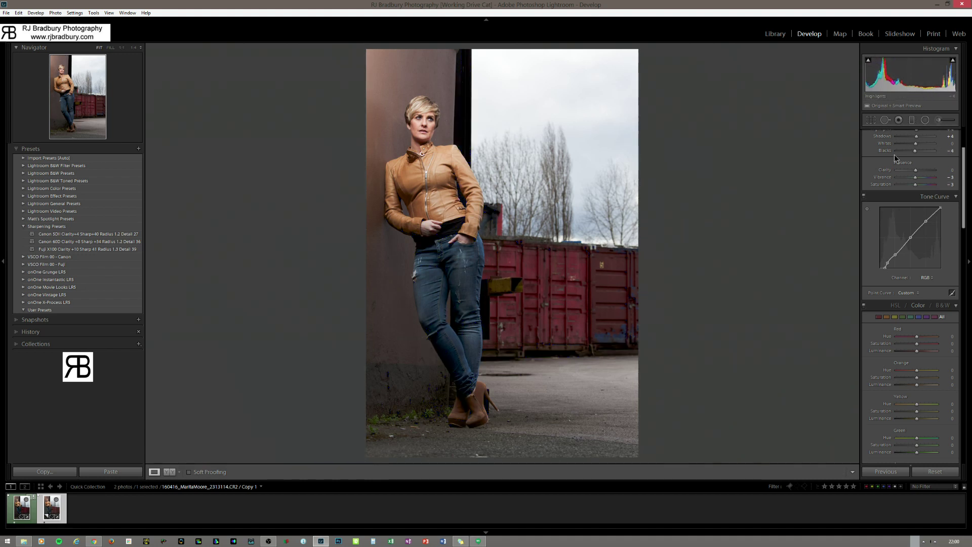
drag(885, 264, 893, 268)
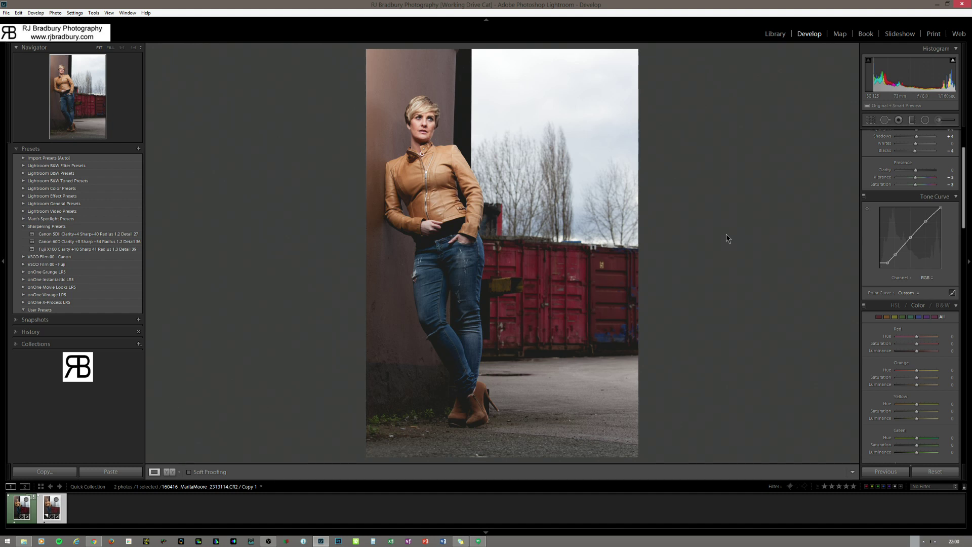
key(ctrl+z)
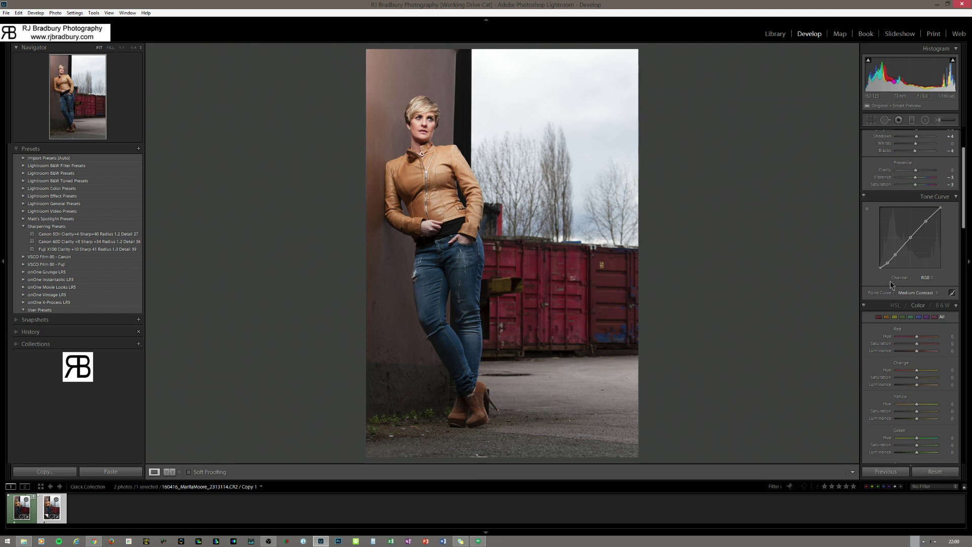
click(952, 293)
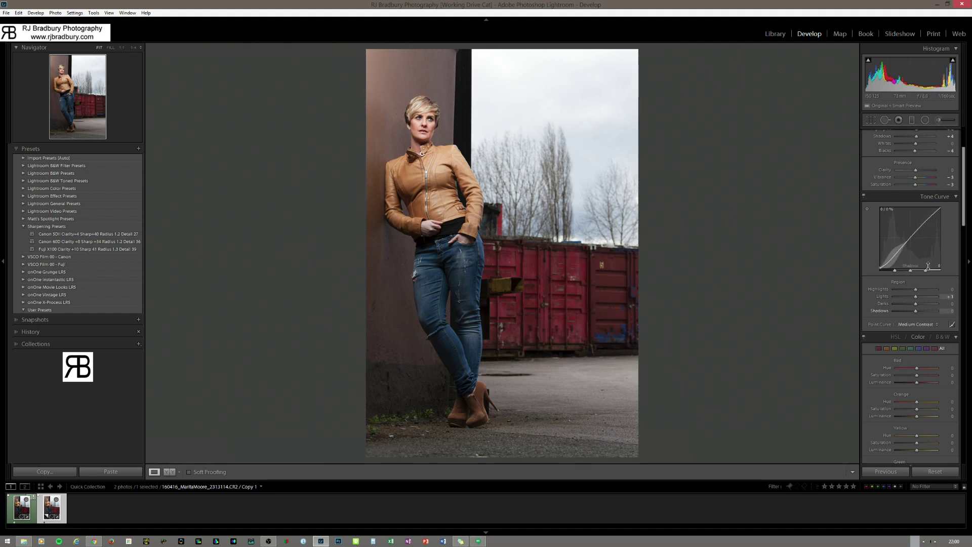
scroll(931, 270, down, 5)
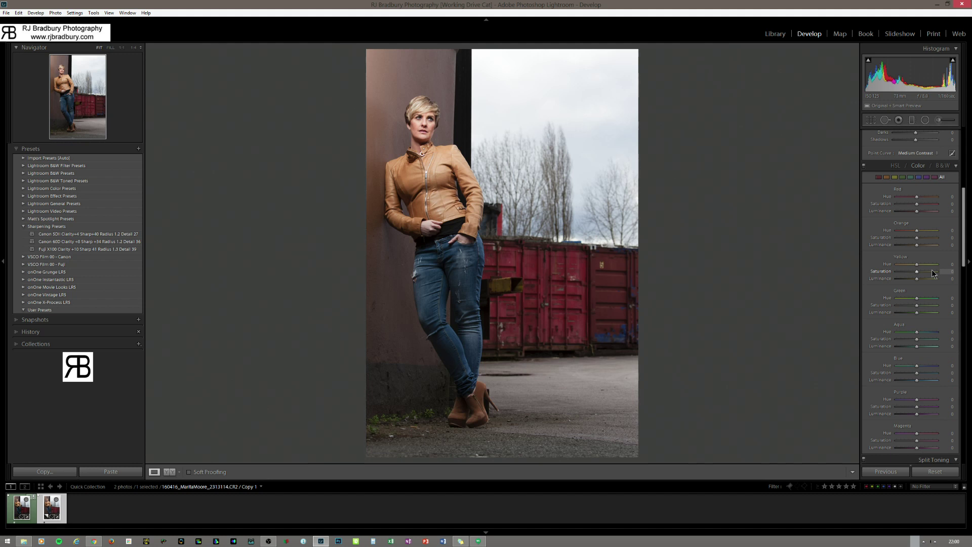
Set the color noise reduction to 0 in the Detail settings and inspect the face and jacket at 1:1.
scroll(930, 270, up, 3)
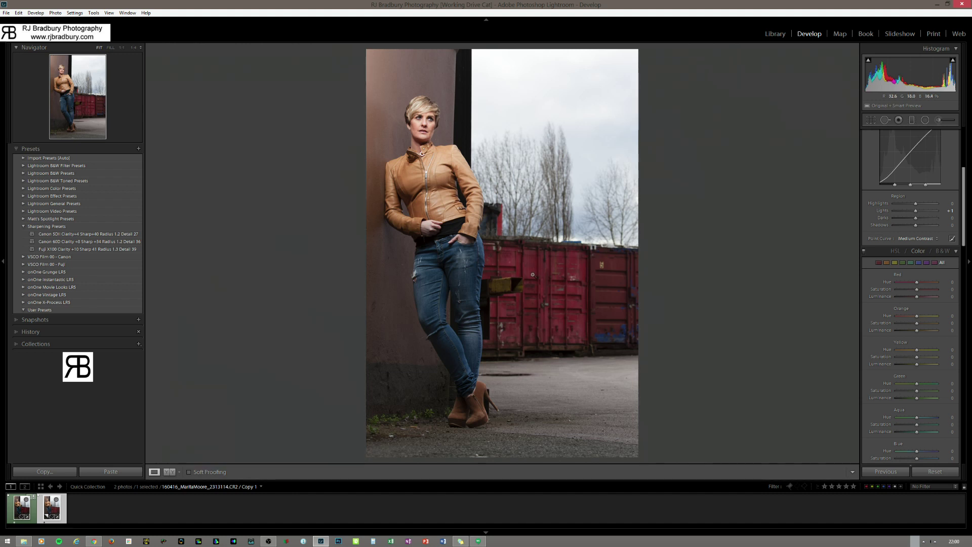
scroll(906, 311, down, 10)
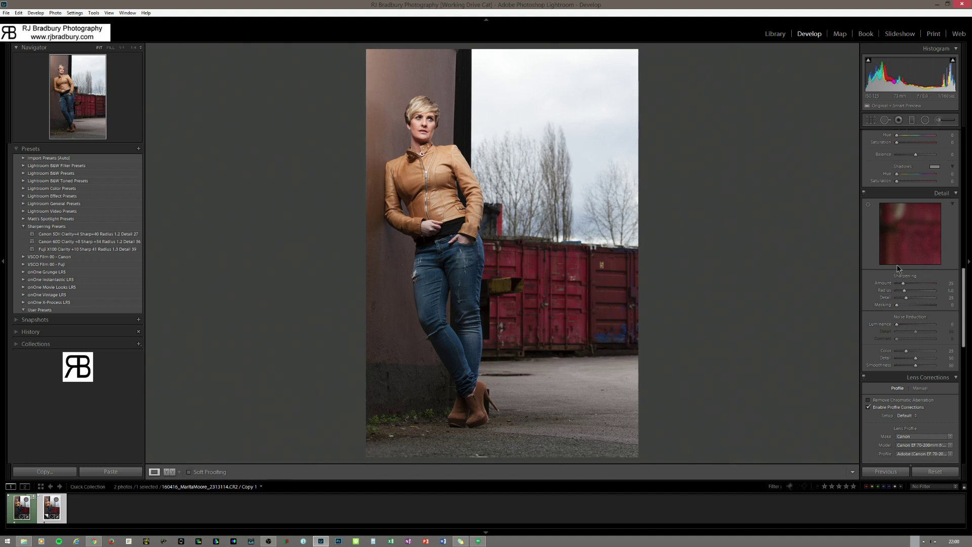
drag(906, 351, 901, 348)
click(431, 244)
drag(478, 88, 557, 459)
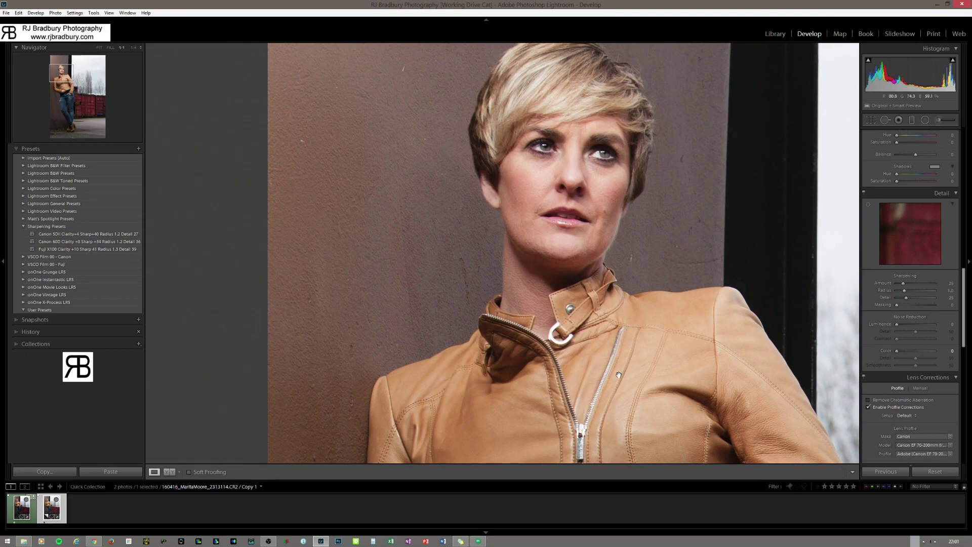
click(559, 330)
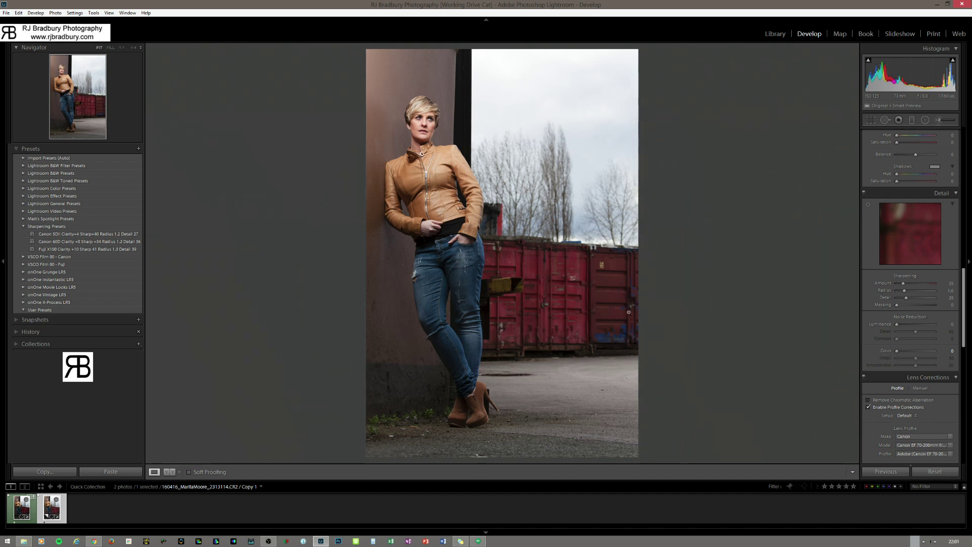
scroll(913, 339, up, 10)
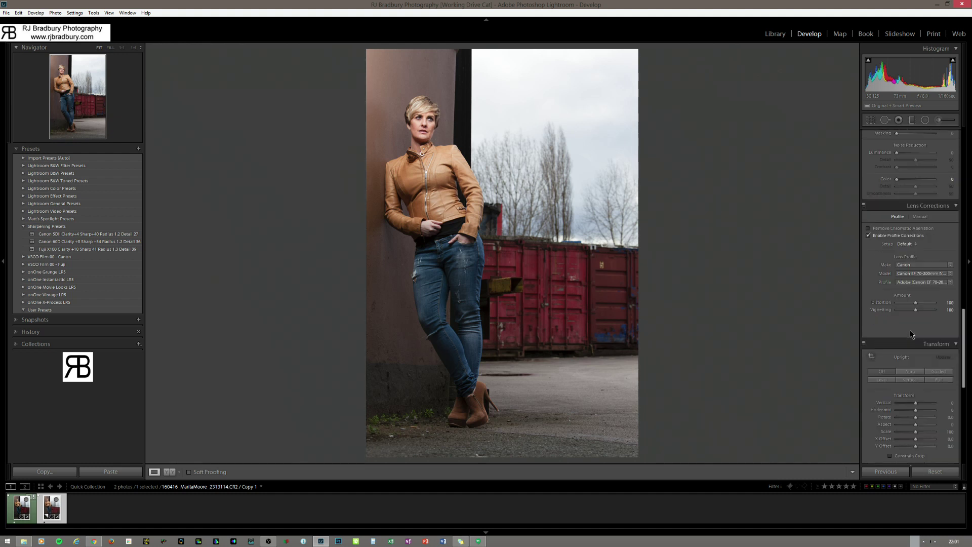
scroll(911, 334, up, 5)
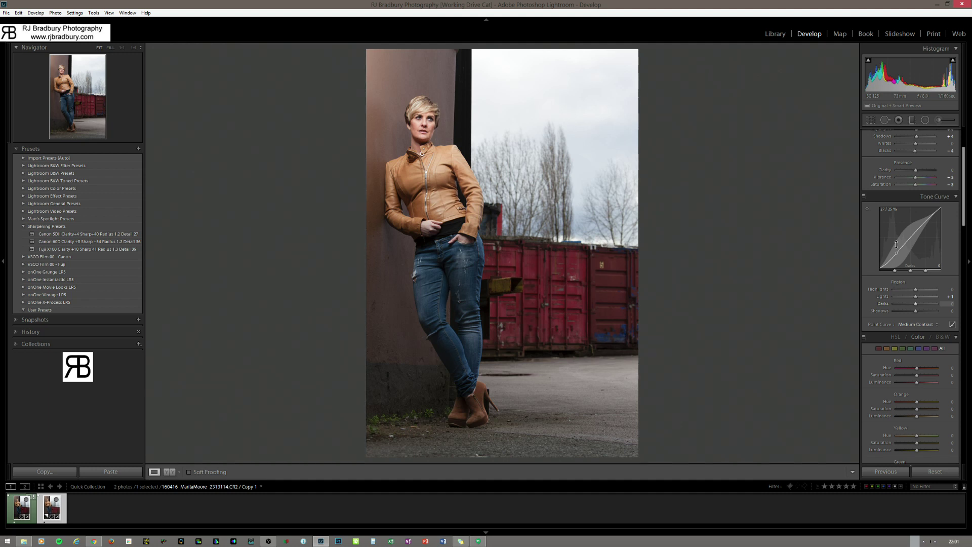
scroll(895, 247, up, 3)
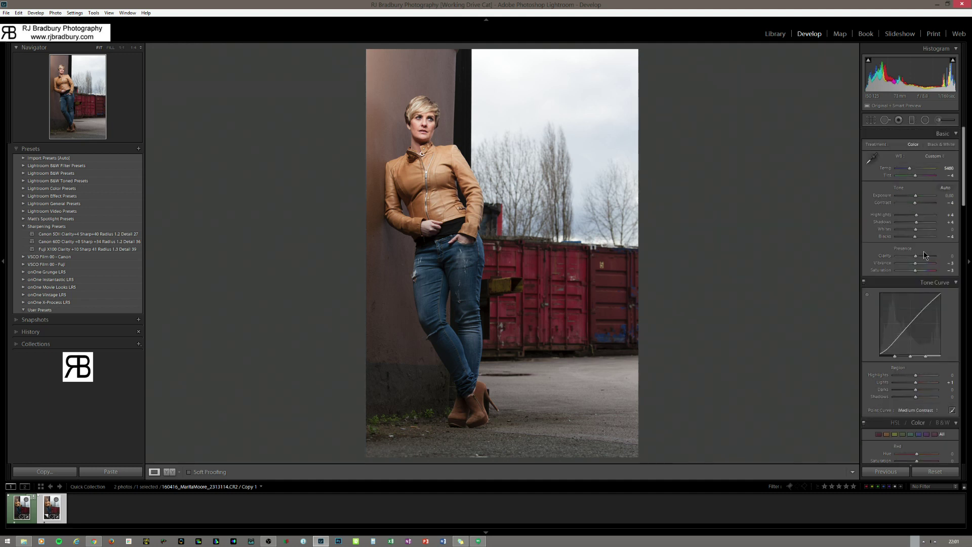
right_click(471, 243)
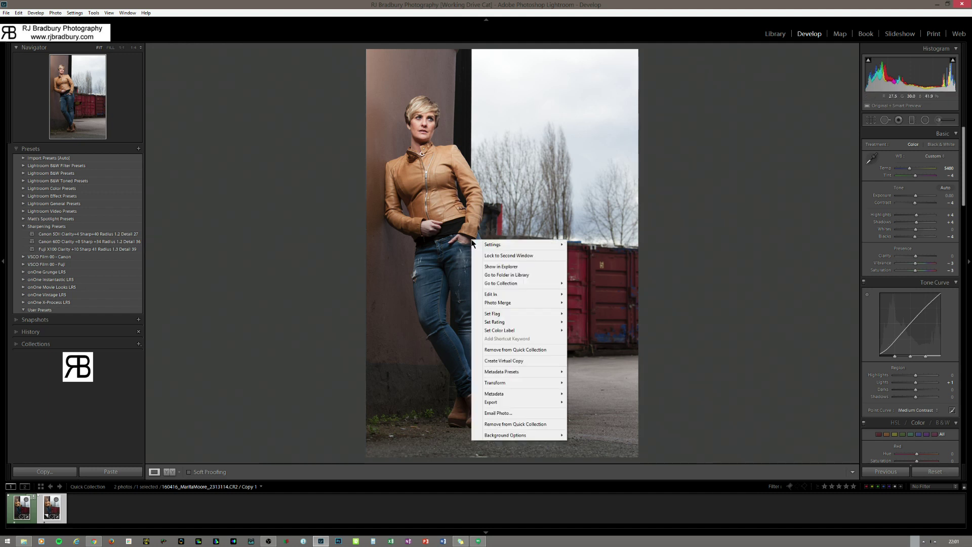
mouse_move(511, 294)
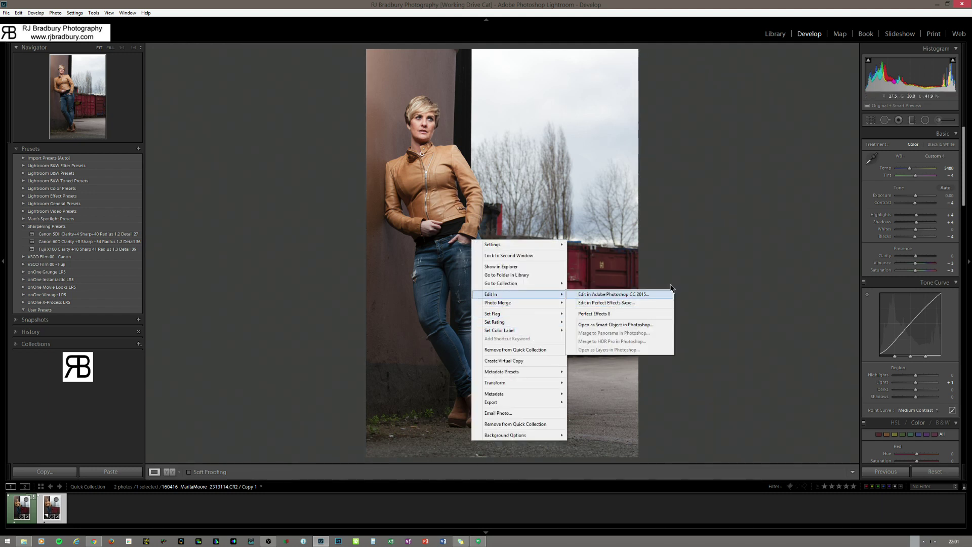
click(697, 276)
Heal the bright marks on the pavement along the photo's lower edge with the Spot Removal brush.
click(476, 452)
drag(476, 453, 503, 282)
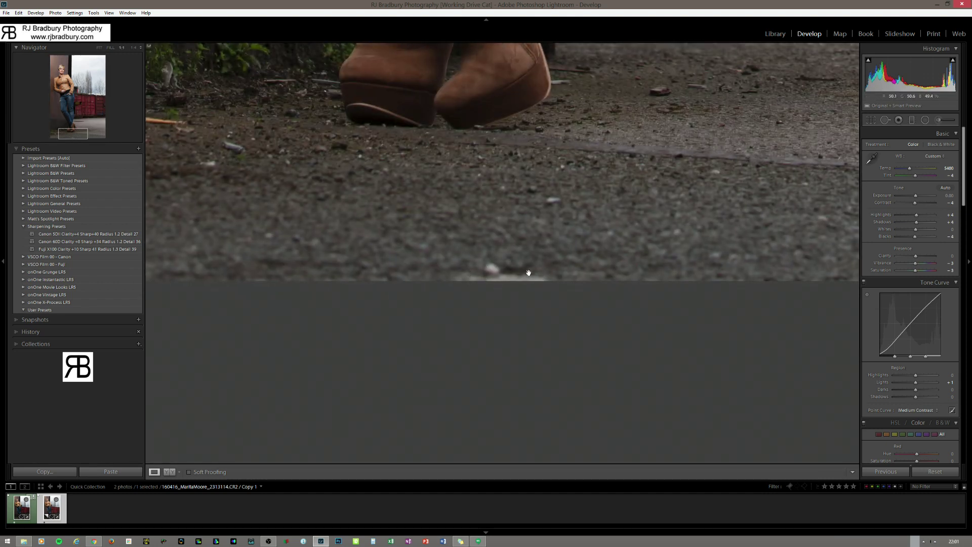
click(886, 122)
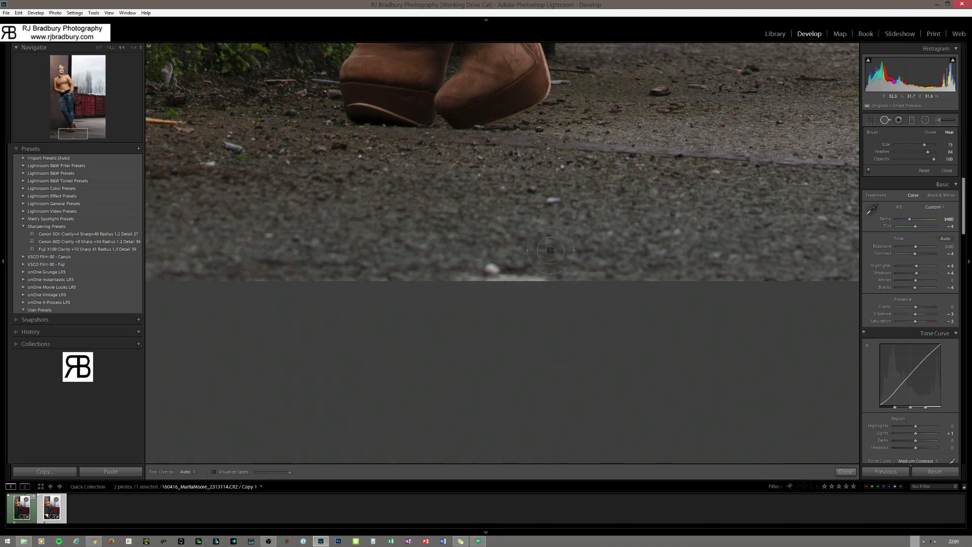
drag(554, 276, 470, 276)
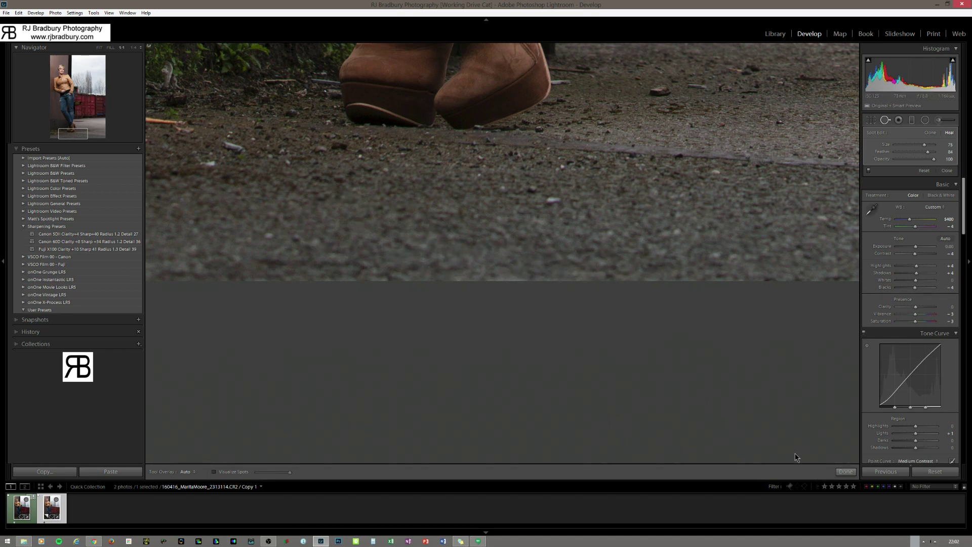
click(850, 473)
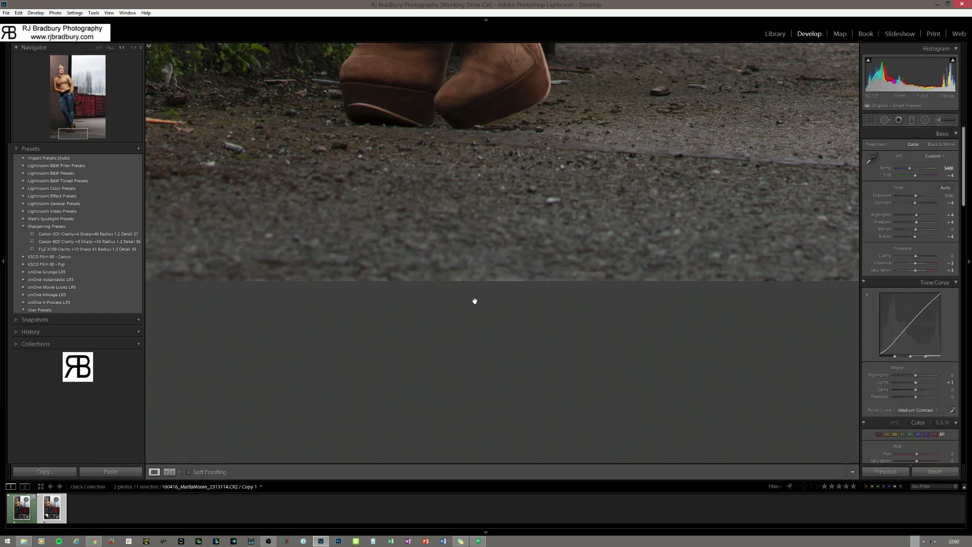
click(530, 266)
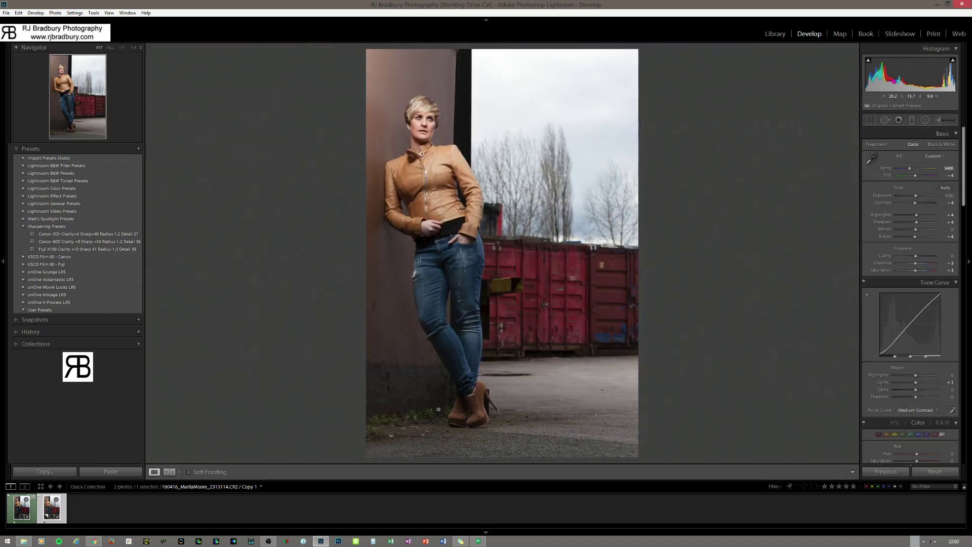
Examine the litter on the ground by the boots, the face and the jacket at 1:1 zoom.
click(416, 430)
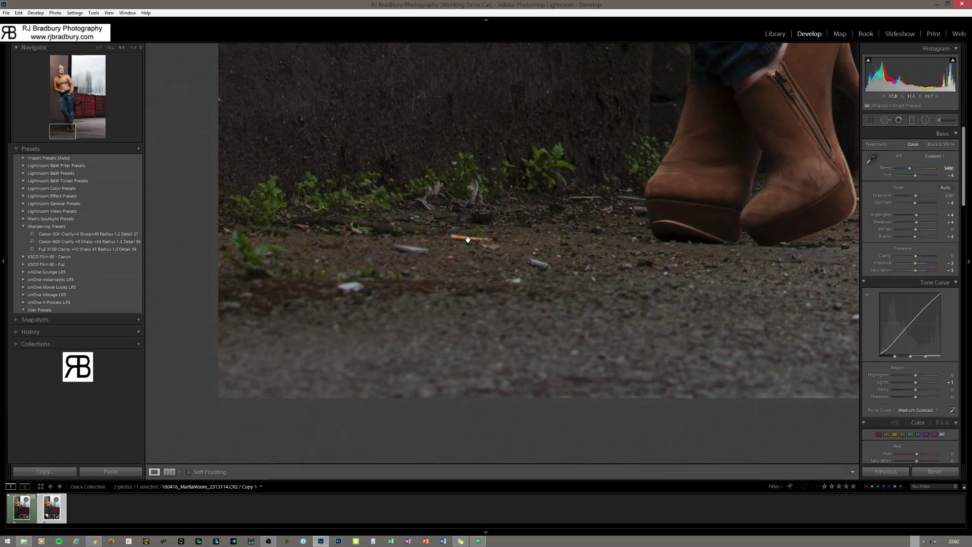
click(471, 244)
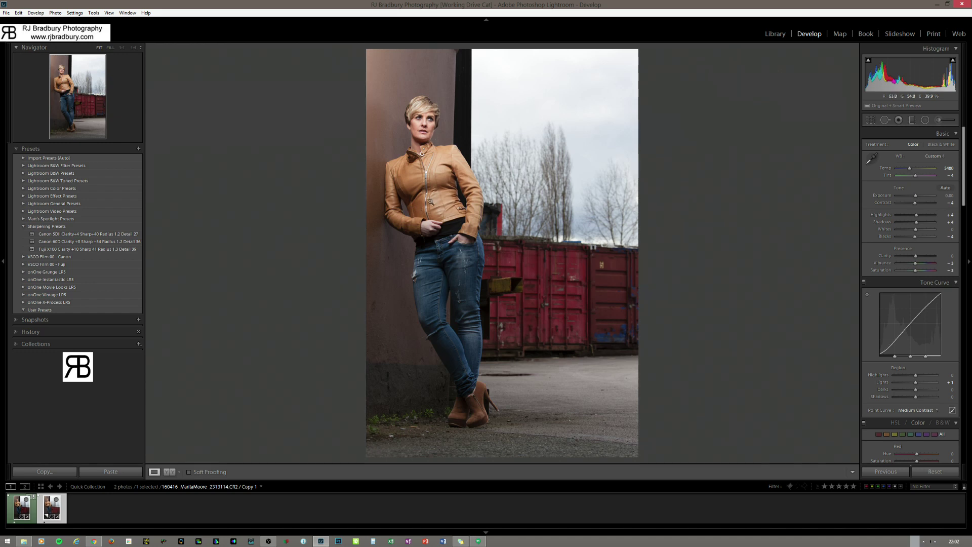
click(428, 123)
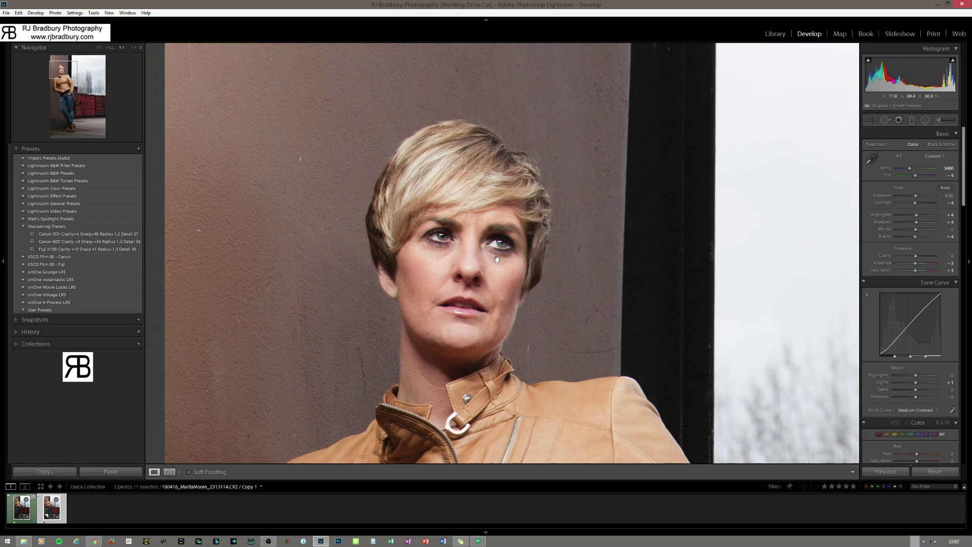
click(442, 252)
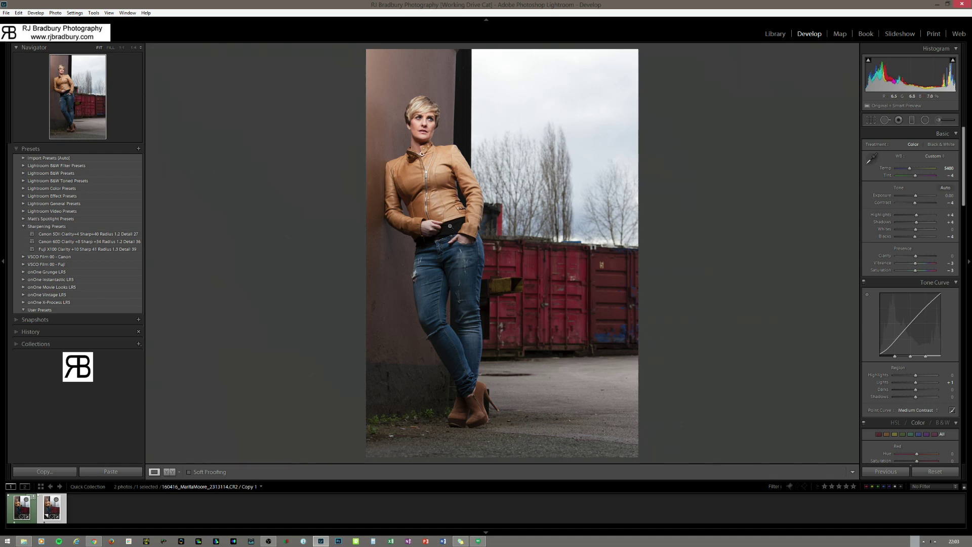
click(419, 153)
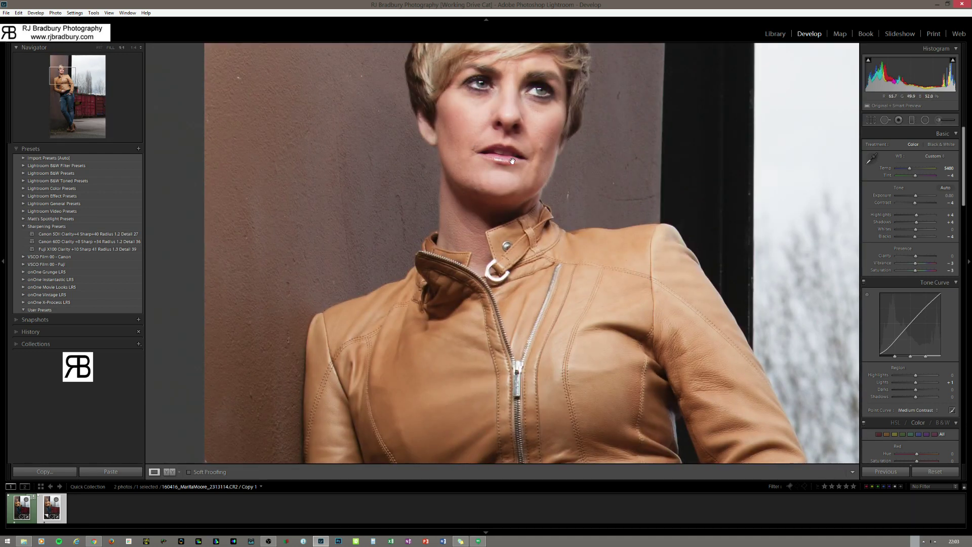
drag(506, 169, 438, 165)
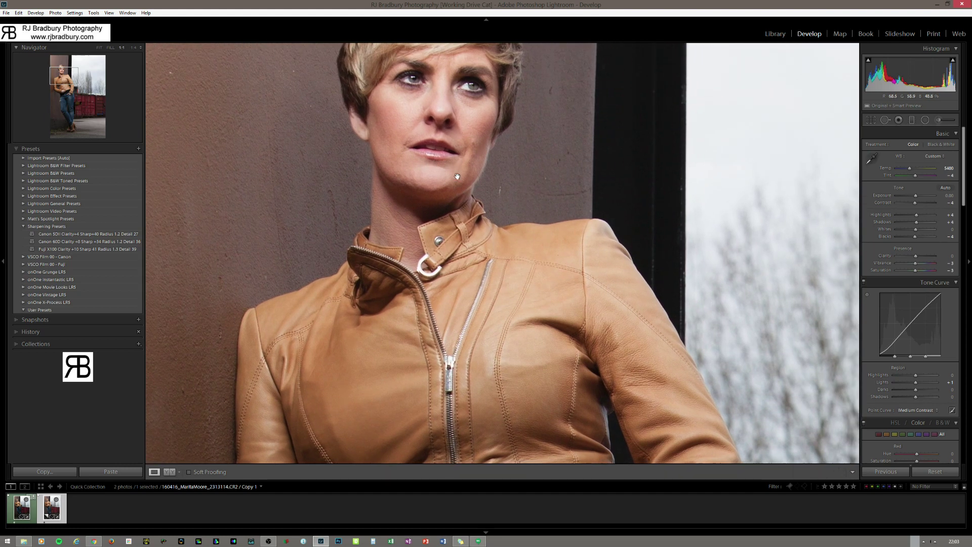
click(477, 244)
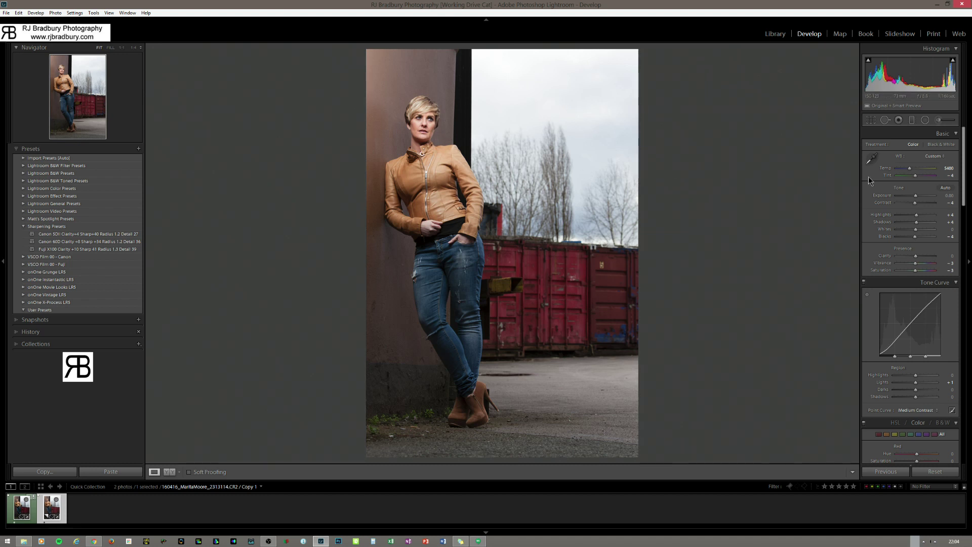
Try the Black & White treatment and return to the Color treatment.
click(939, 146)
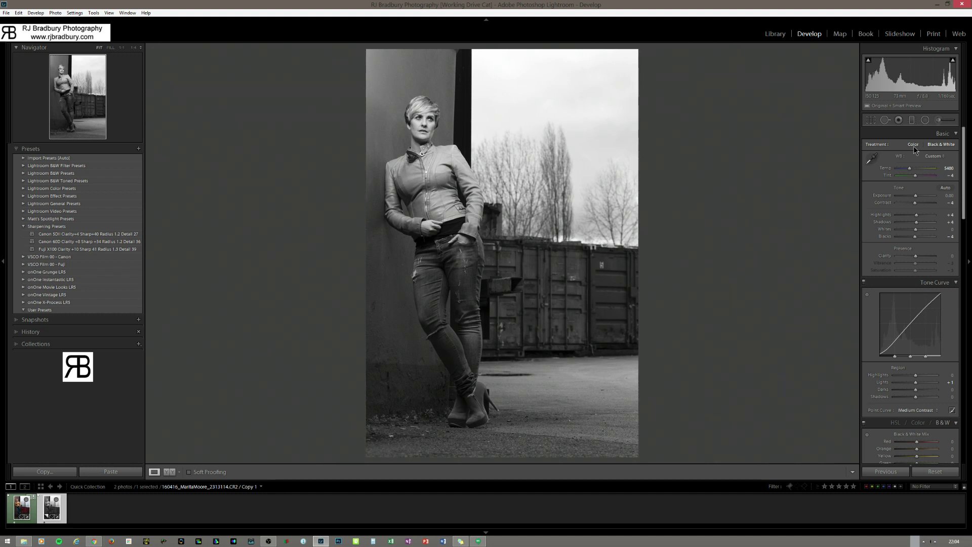
click(913, 146)
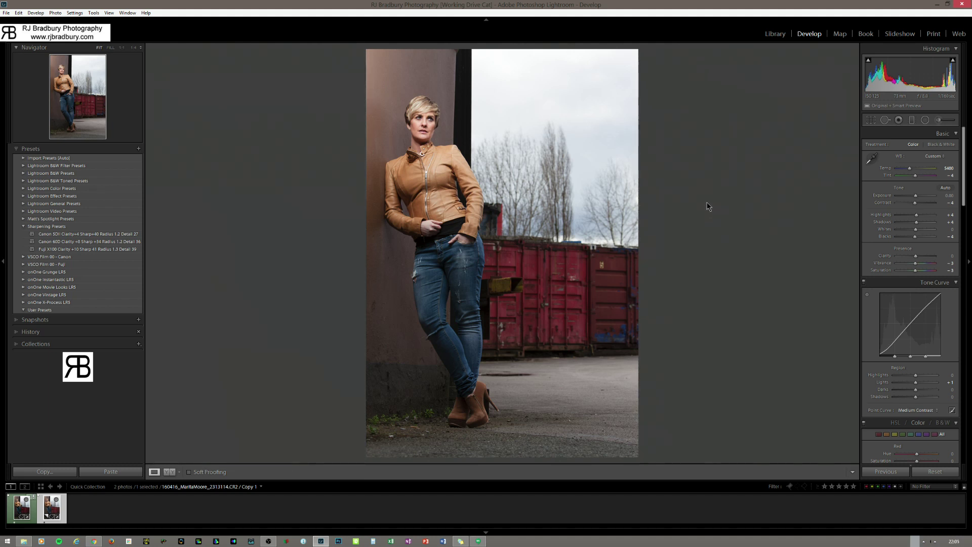
Darken the upper part of the wall beside the woman's head with an Adjustment Brush at exposure -0.16.
click(940, 124)
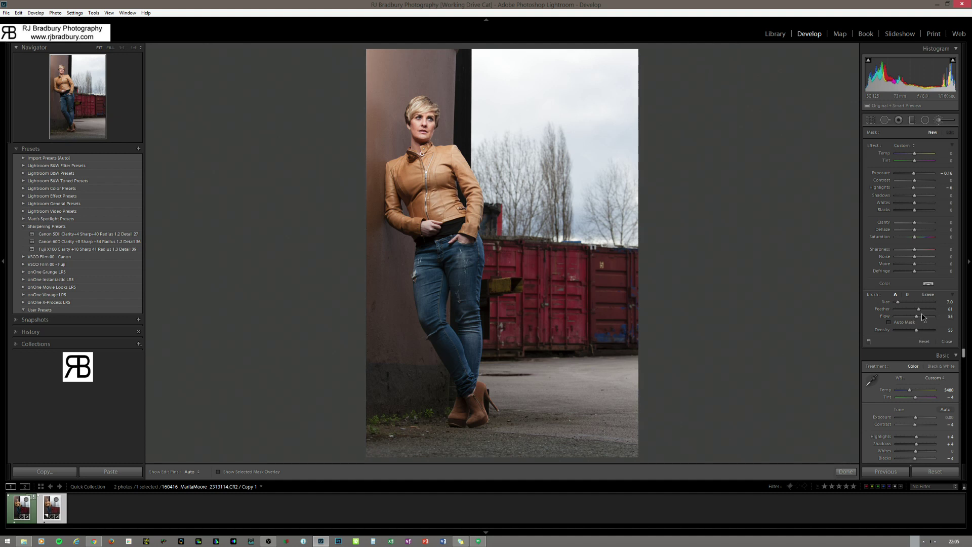
key(h)
key(h)
mouse_move(367, 59)
mouse_down()
mouse_move(353, 71)
mouse_move(377, 53)
mouse_move(416, 95)
mouse_move(397, 64)
mouse_up()
mouse_move(398, 101)
mouse_down()
mouse_move(405, 78)
mouse_move(400, 95)
mouse_move(428, 107)
mouse_up()
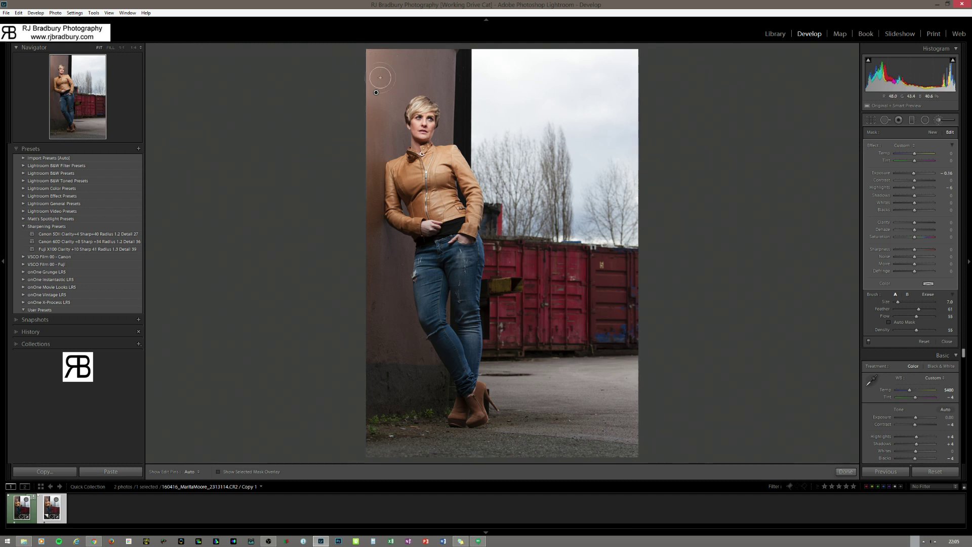
key(h)
key(h)
key(h)
key(h)
click(845, 471)
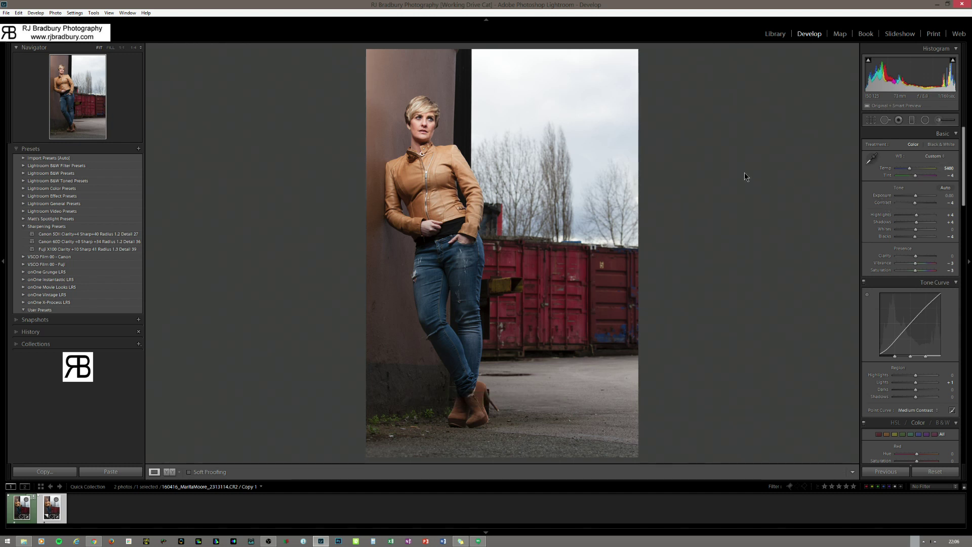
Compare the basic exposure at 0 and +0.10, and set it to +0.10.
key(equal)
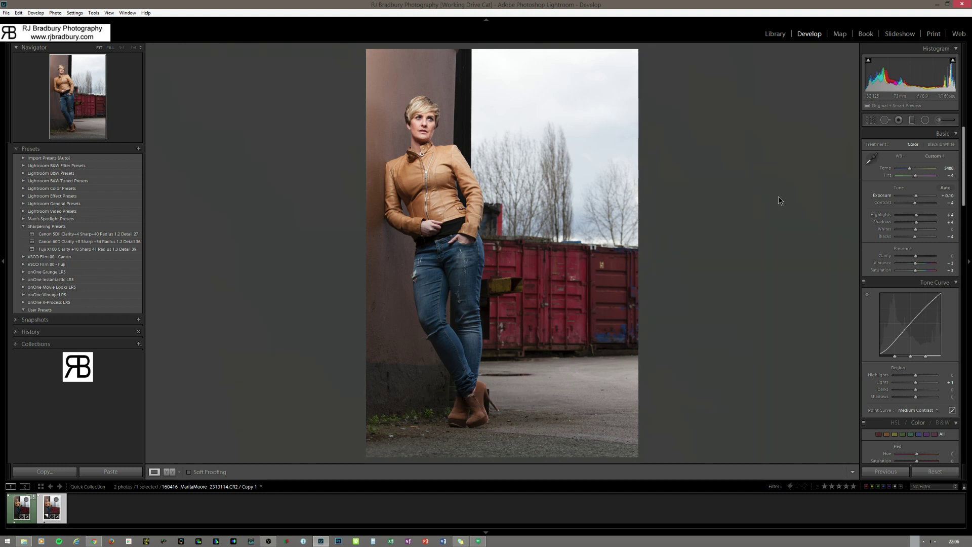
key(minus)
key(equal)
key(minus)
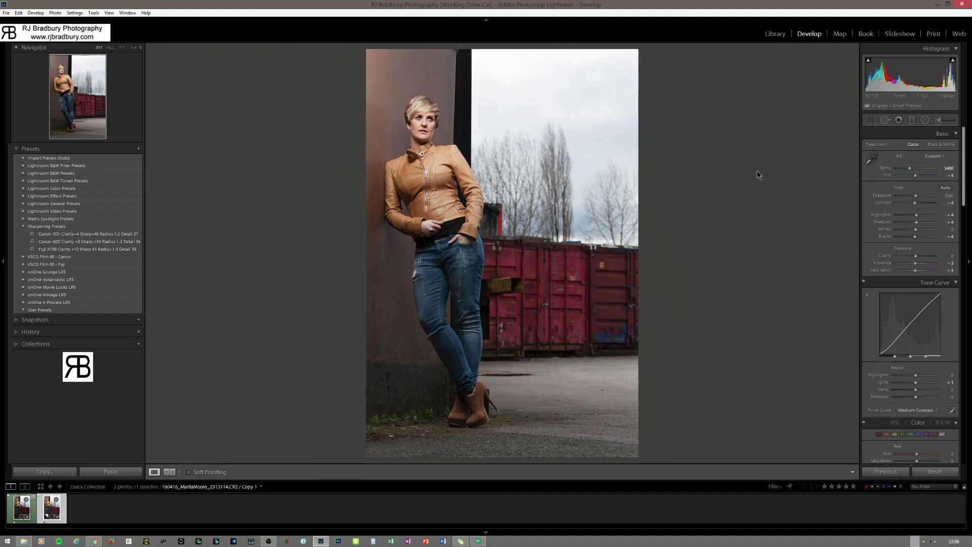
key(equal)
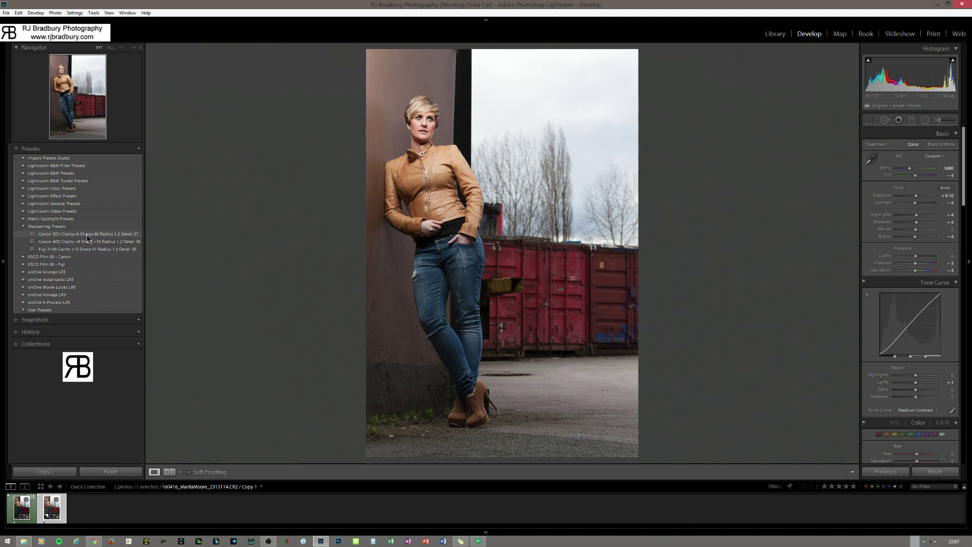
Apply the Canon 5D sharpening preset with Clarity +4, sharpening 40, radius 1.2 and detail 27, checking the face at 1:1.
click(423, 118)
drag(495, 291, 430, 217)
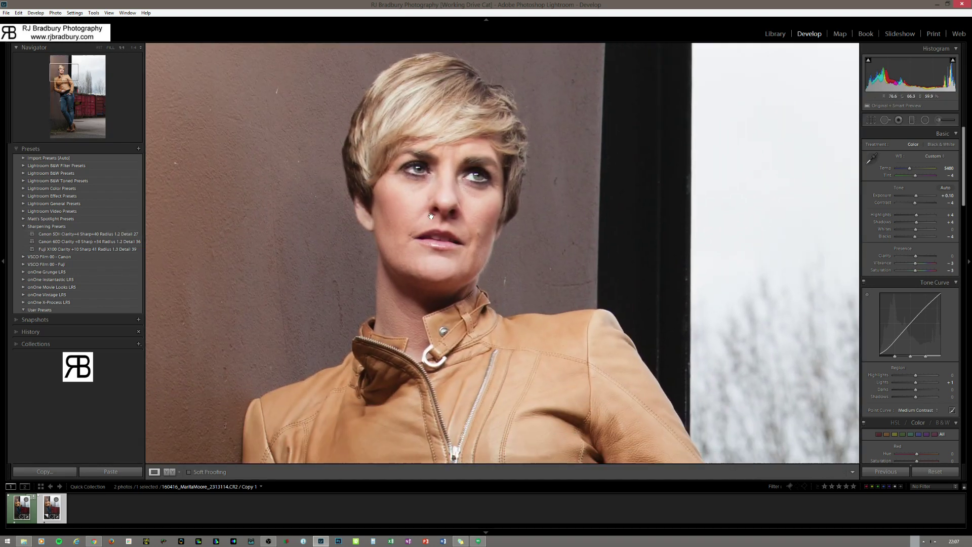
click(80, 235)
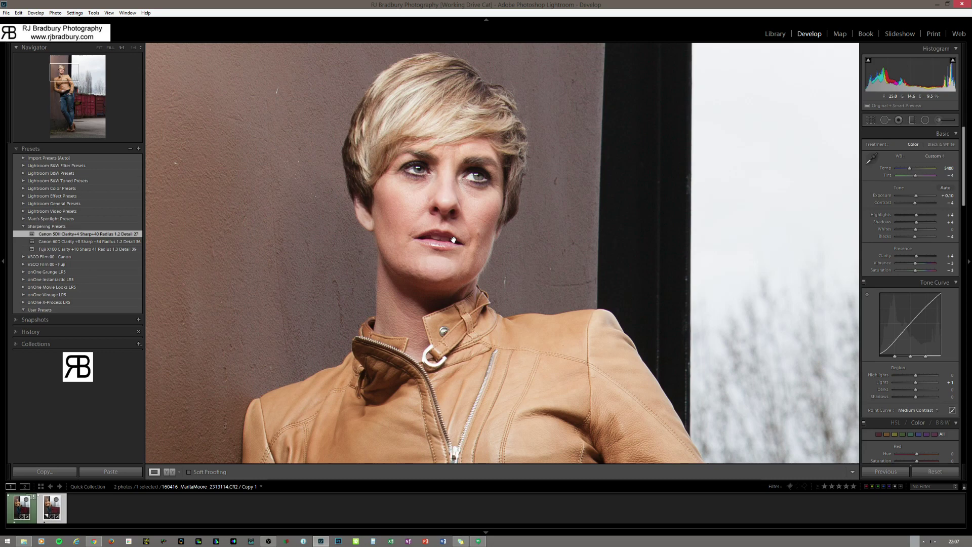
click(441, 207)
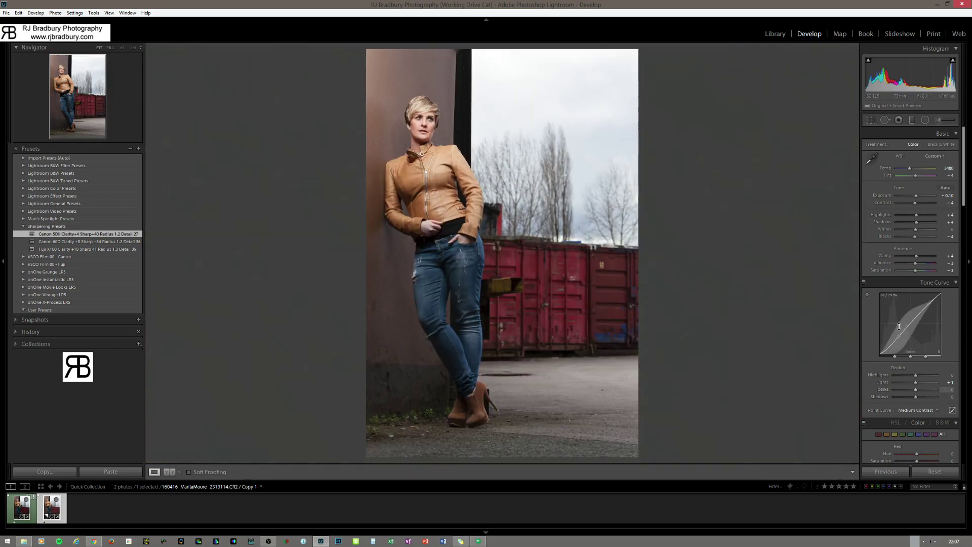
Test the Dehaze amount at both -100 and +92, and set it to +2.
scroll(899, 326, down, 15)
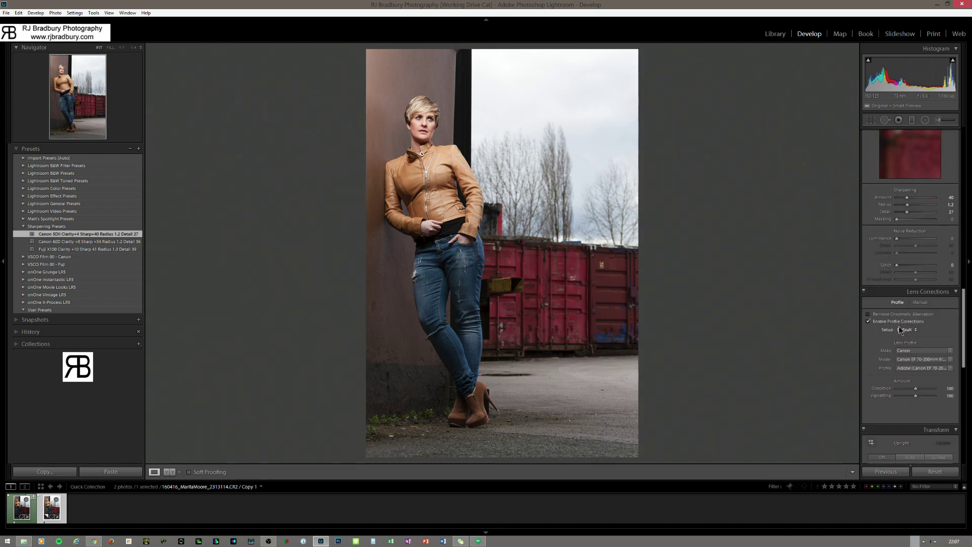
scroll(899, 328, down, 5)
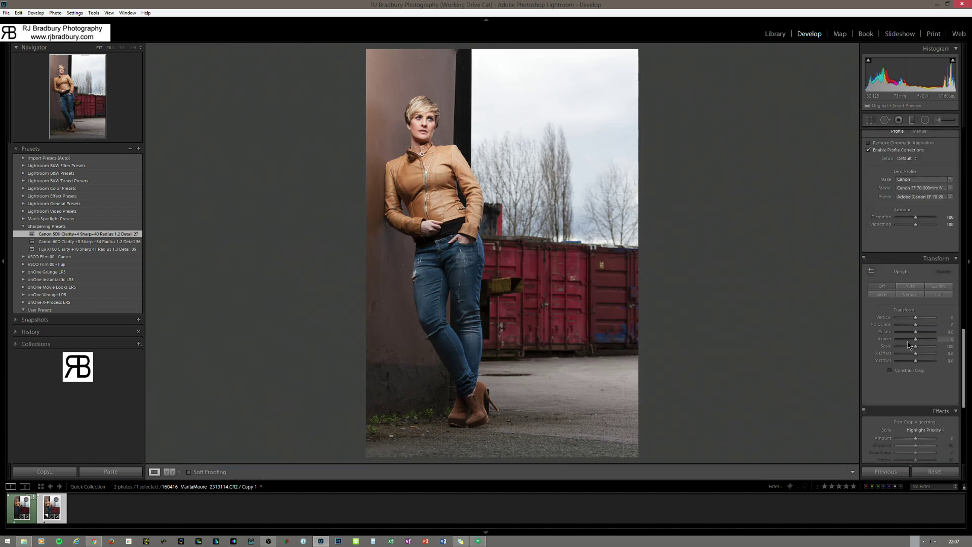
scroll(936, 384, down, 4)
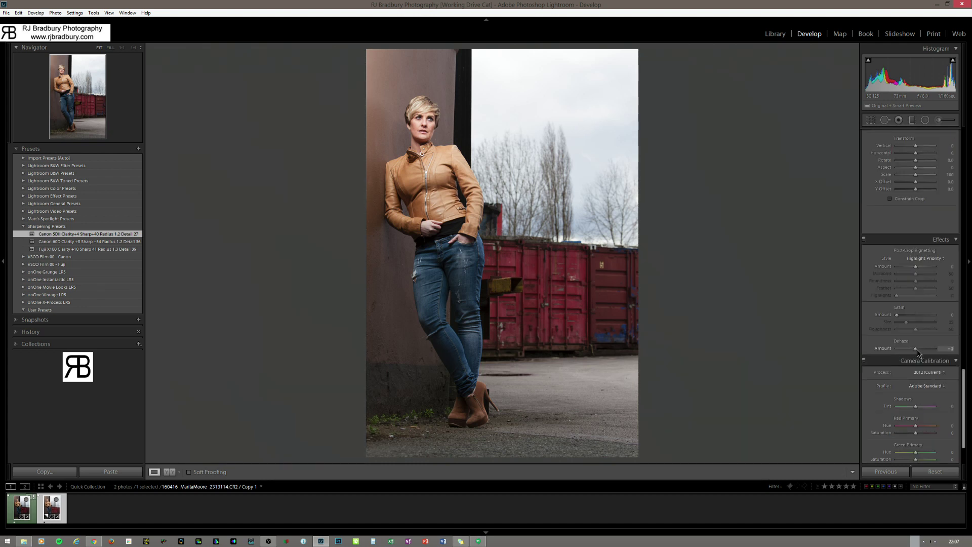
drag(916, 349, 898, 352)
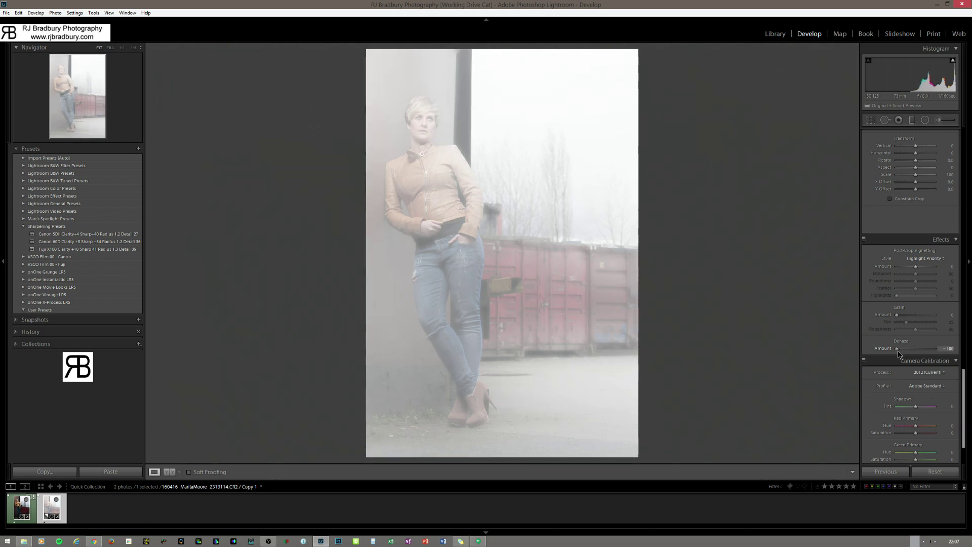
drag(897, 350, 935, 357)
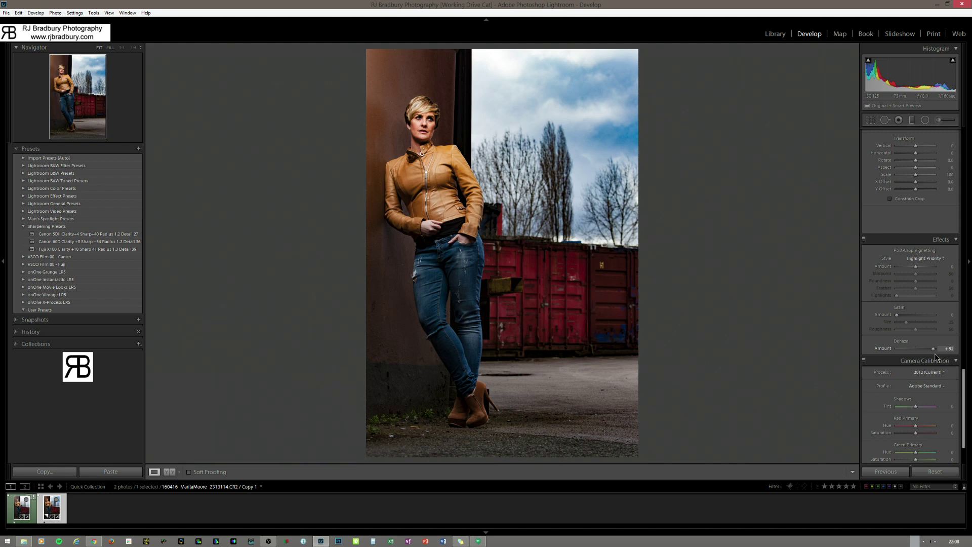
drag(936, 358, 922, 352)
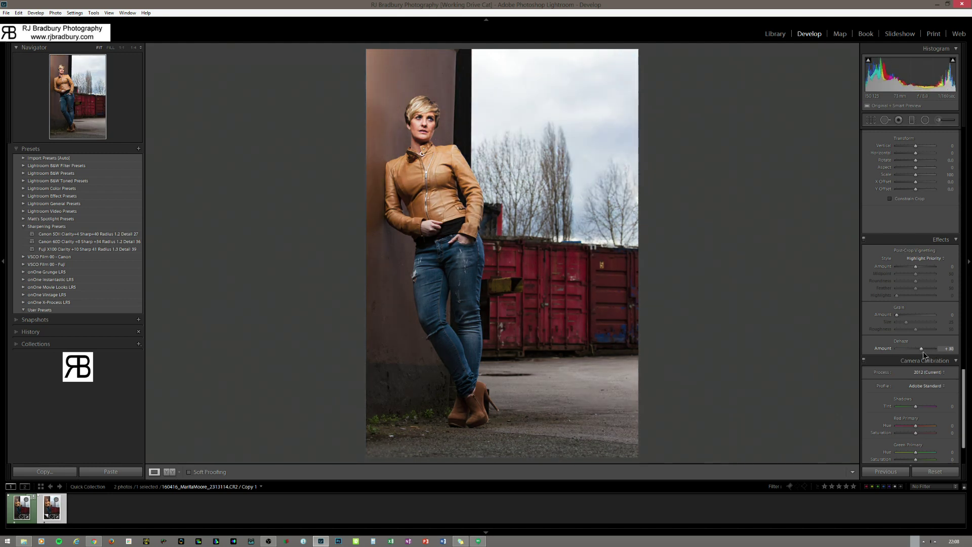
click(950, 348)
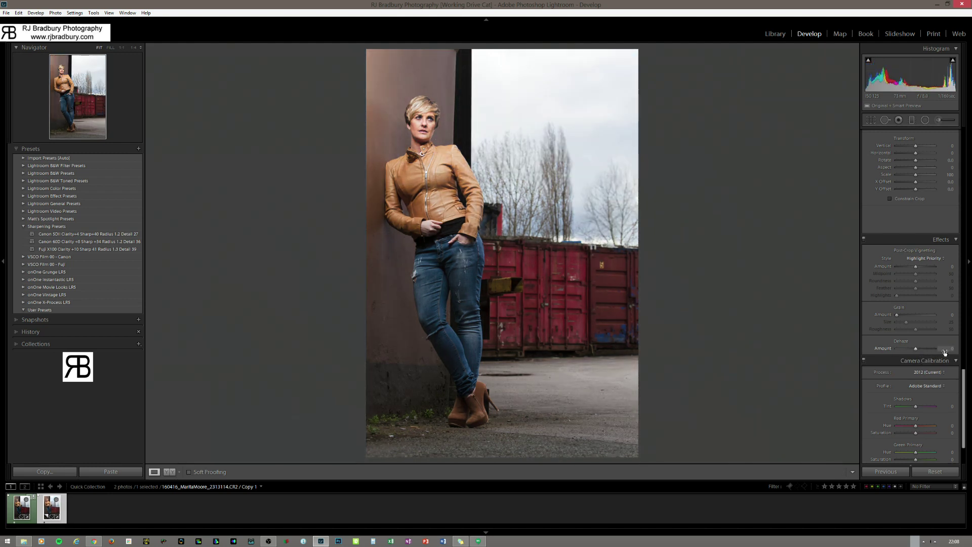
text(2)
key(Return)
Create a virtual copy of the edited portrait and reset all of its develop settings.
right_click(53, 510)
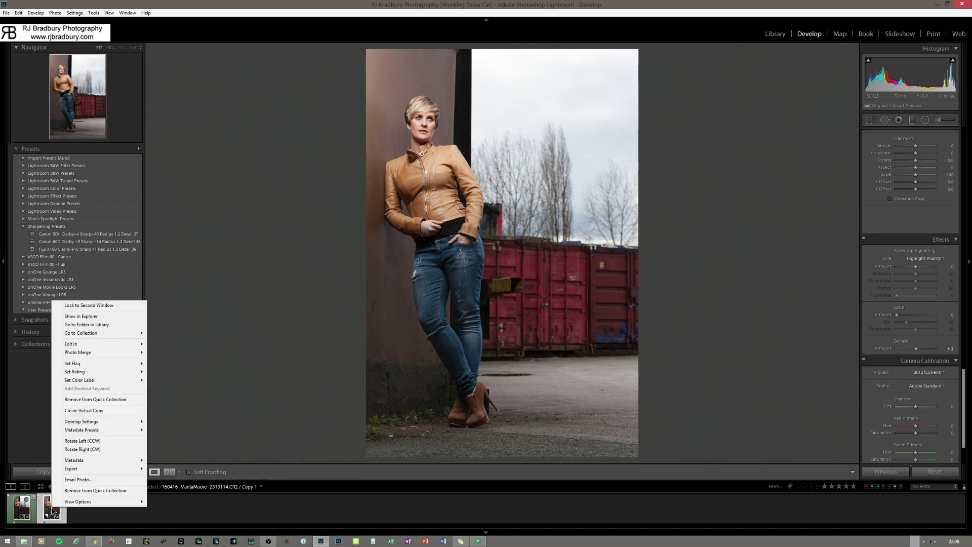
click(87, 410)
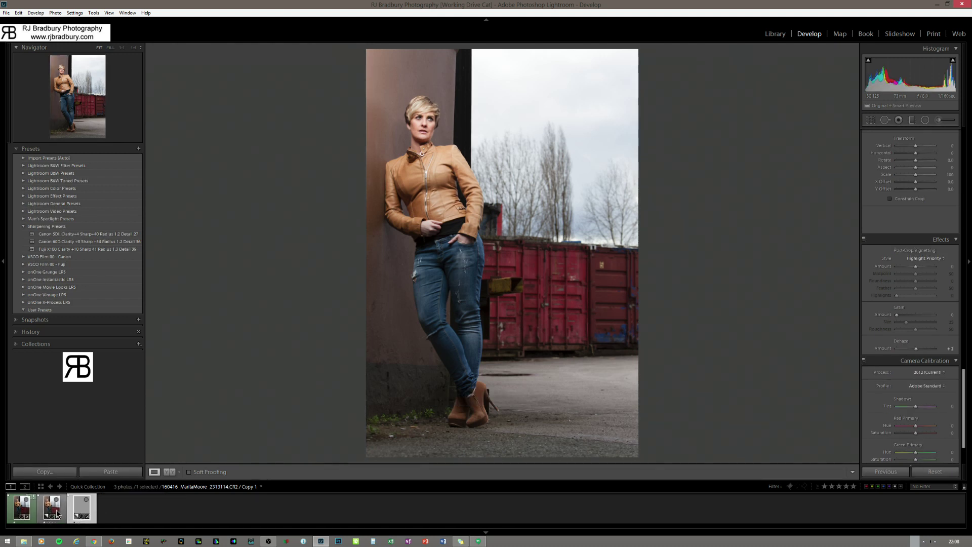
click(81, 510)
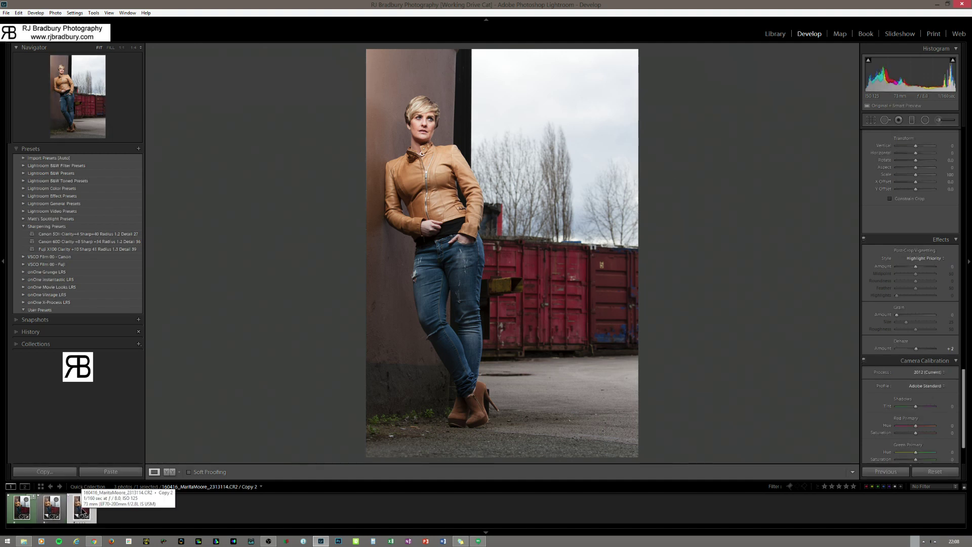
click(942, 474)
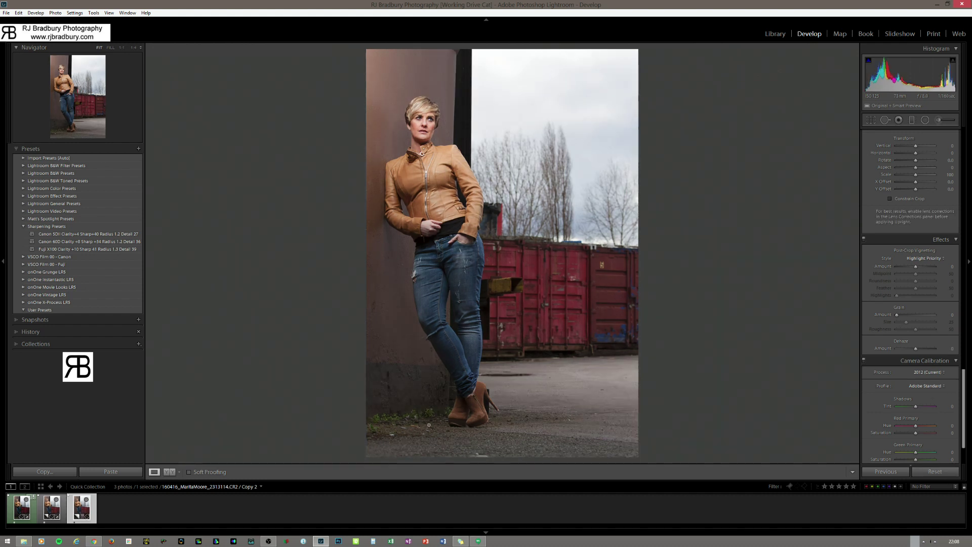
Compare the edited portrait with its reset copy side by side and as alternating full-size views.
ctrl+click(52, 506)
key(c)
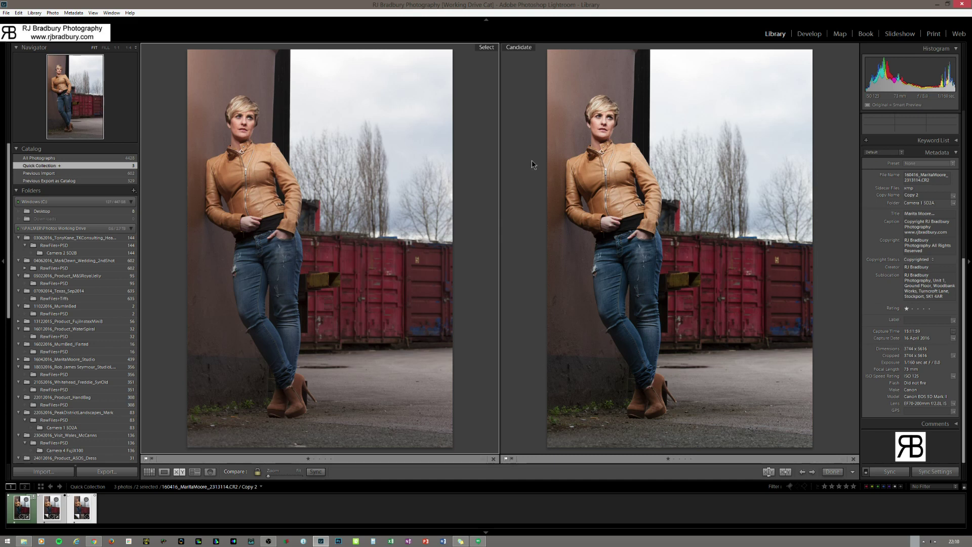
key(e)
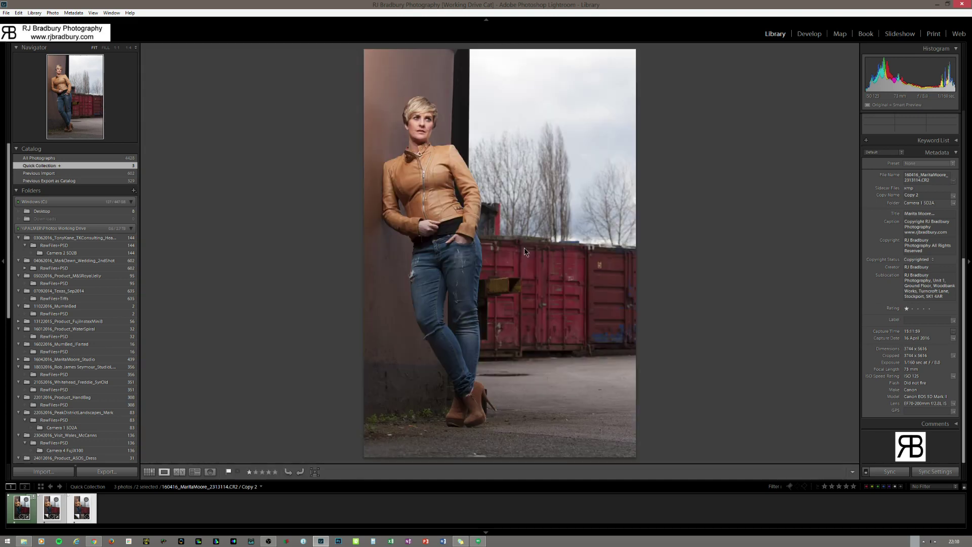
key(Left)
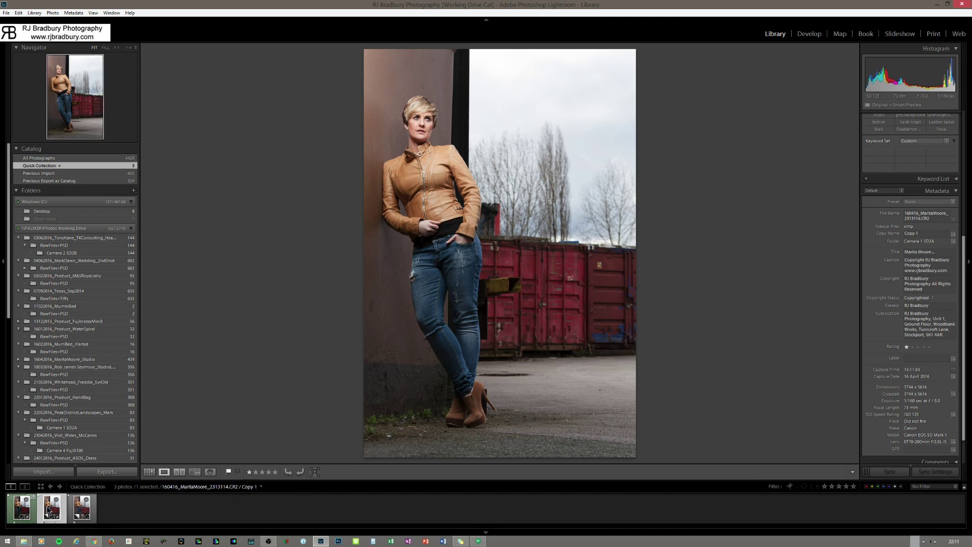
click(81, 509)
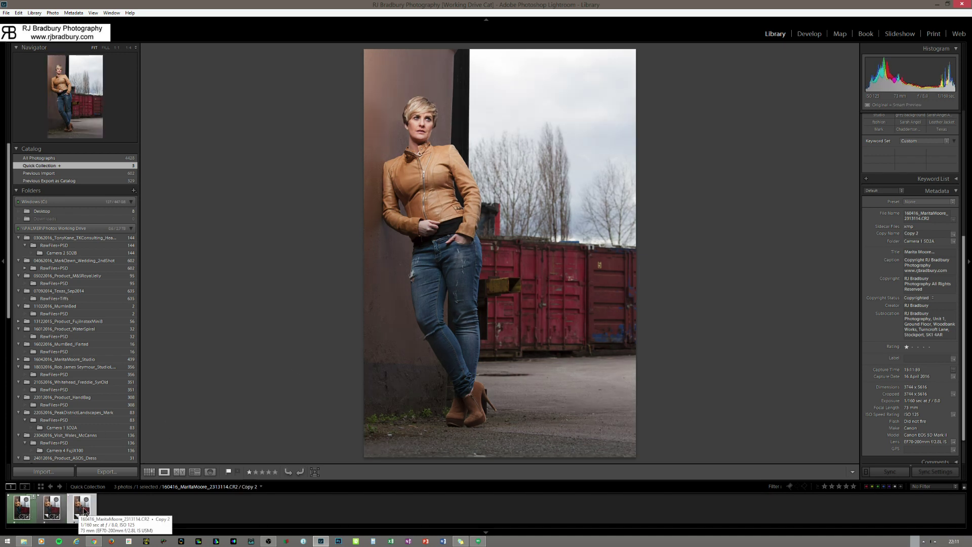
click(53, 510)
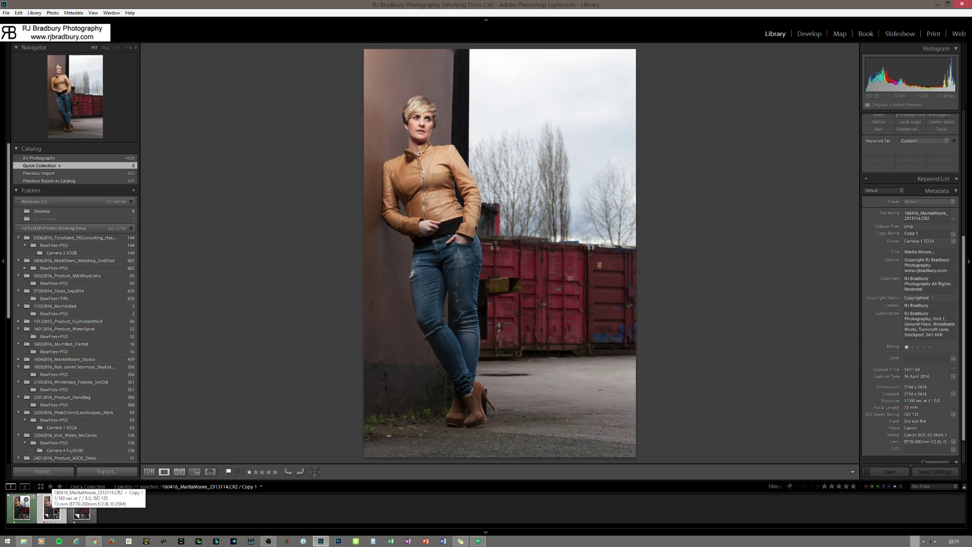
click(82, 510)
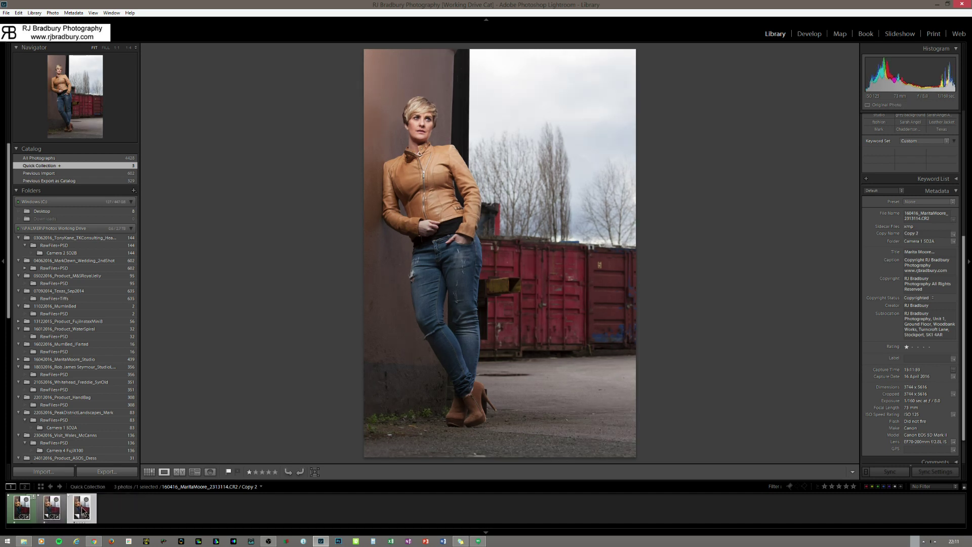
Remove the reset virtual copy from the Quick Collection.
right_click(82, 510)
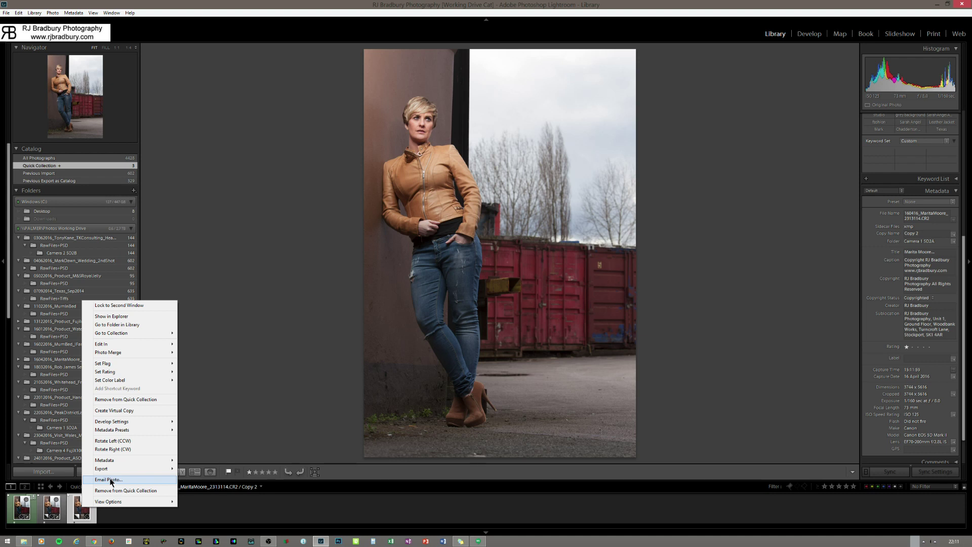
mouse_move(123, 428)
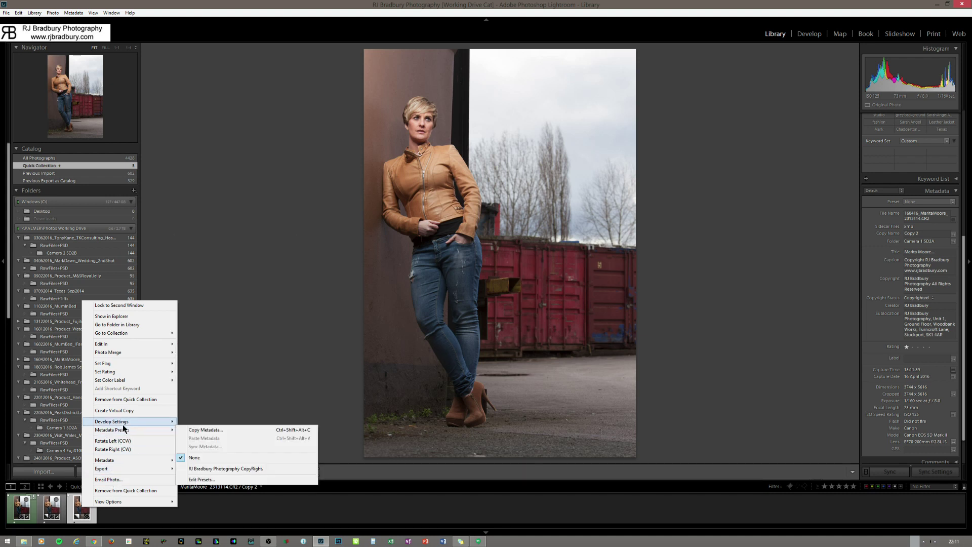
click(126, 399)
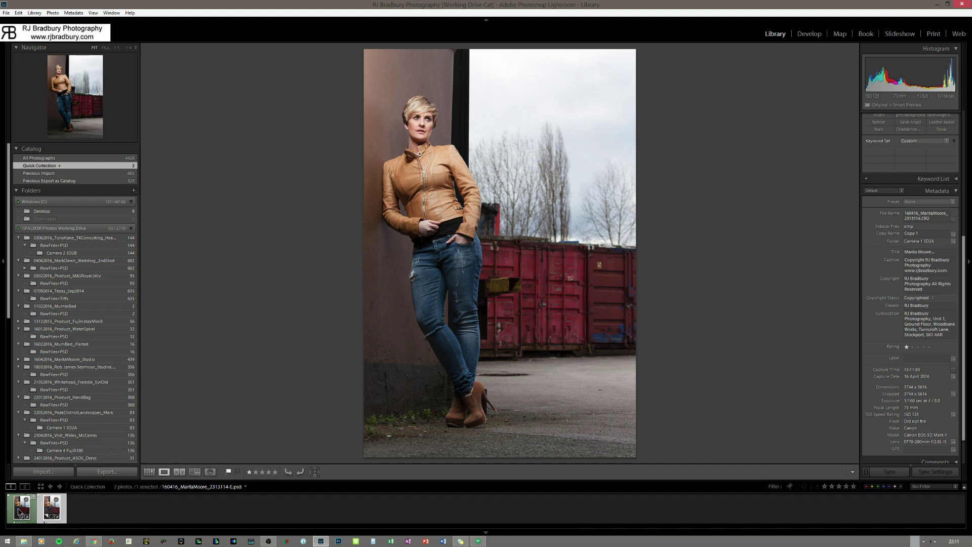
Compare the edited virtual copy side by side with the PSD version of the portrait.
ctrl+click(52, 515)
key(c)
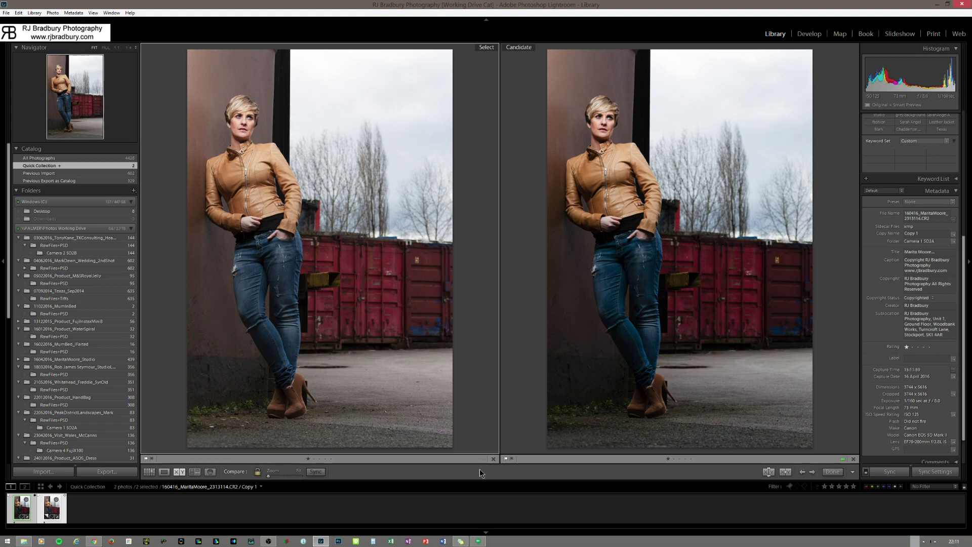
click(146, 523)
click(52, 513)
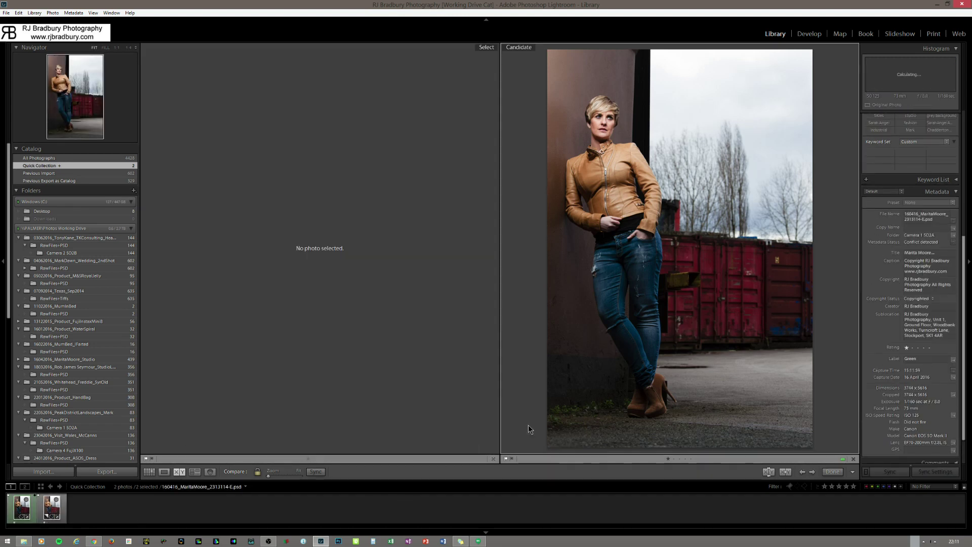
click(474, 396)
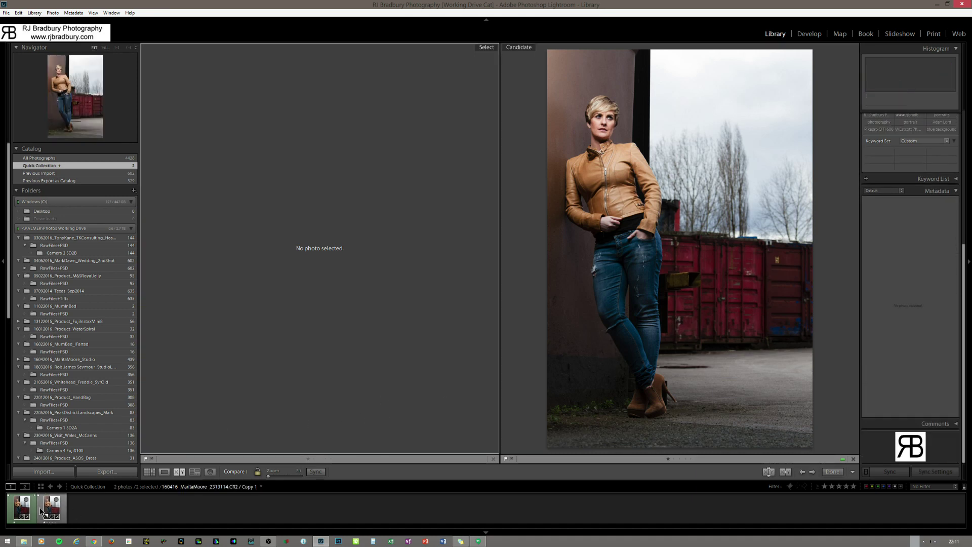
Open the PSD version in the Develop module and examine its basic, tone curve and color settings.
click(22, 507)
double_click(448, 394)
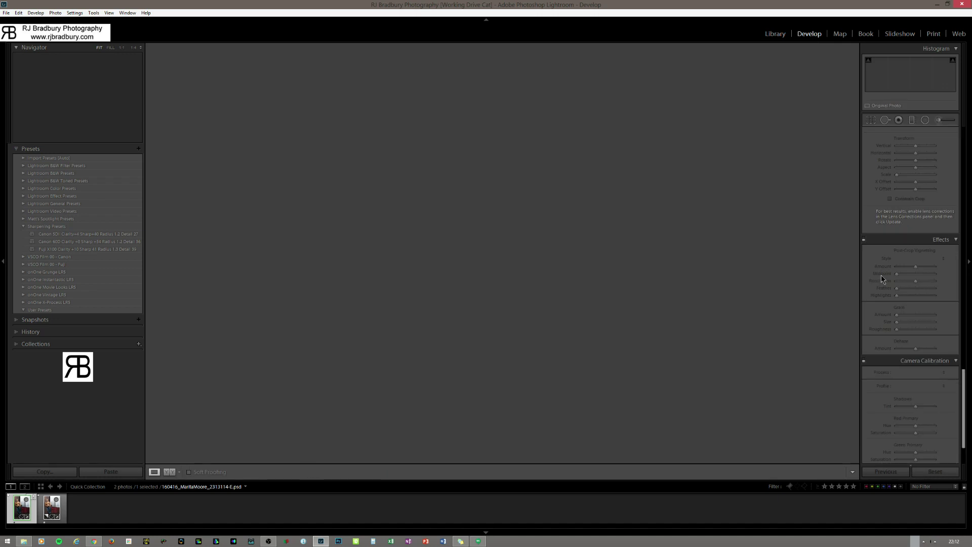
scroll(915, 288, up, 15)
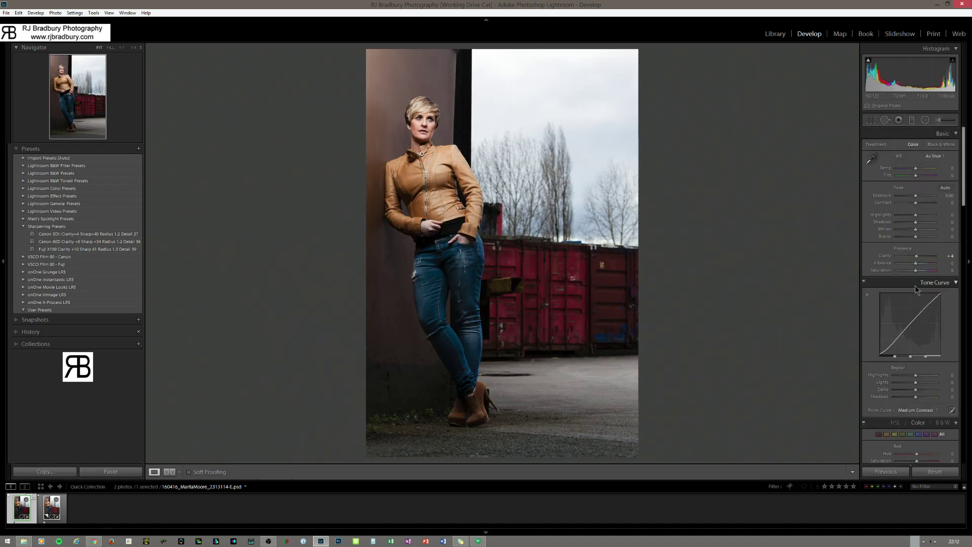
scroll(915, 285, down, 3)
scroll(915, 284, up, 3)
scroll(910, 279, down, 10)
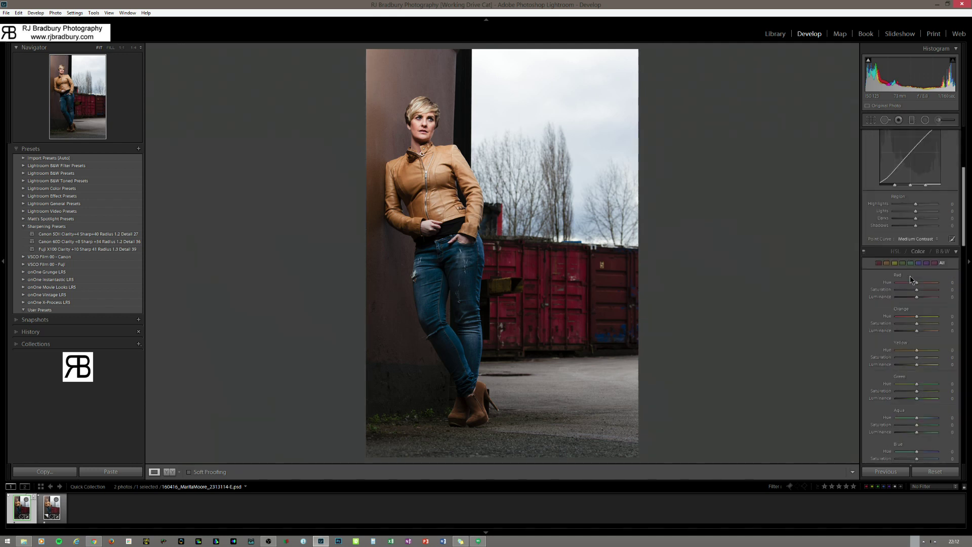
scroll(909, 276, up, 6)
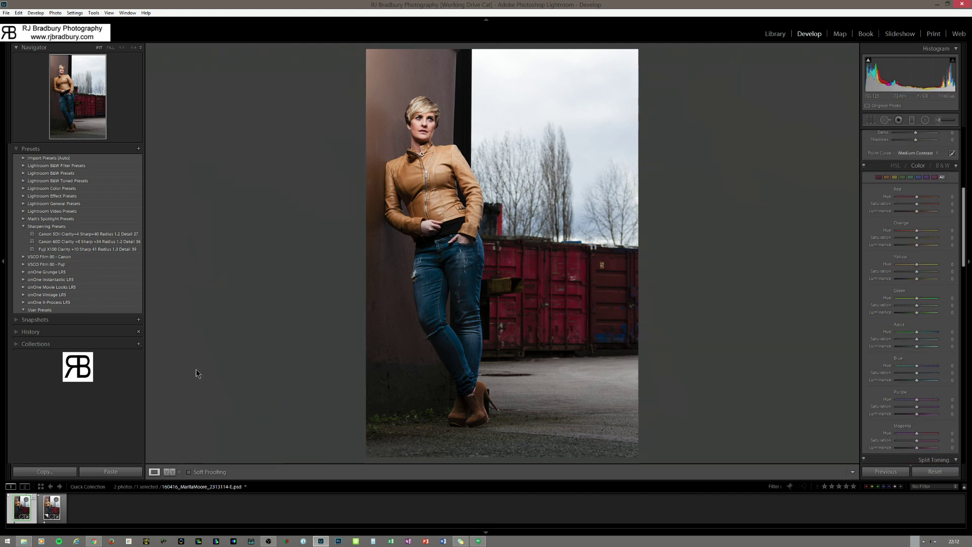
Select both versions, compare the edited copy with the PSD side by side again, and return to a single-photo view.
click(20, 509)
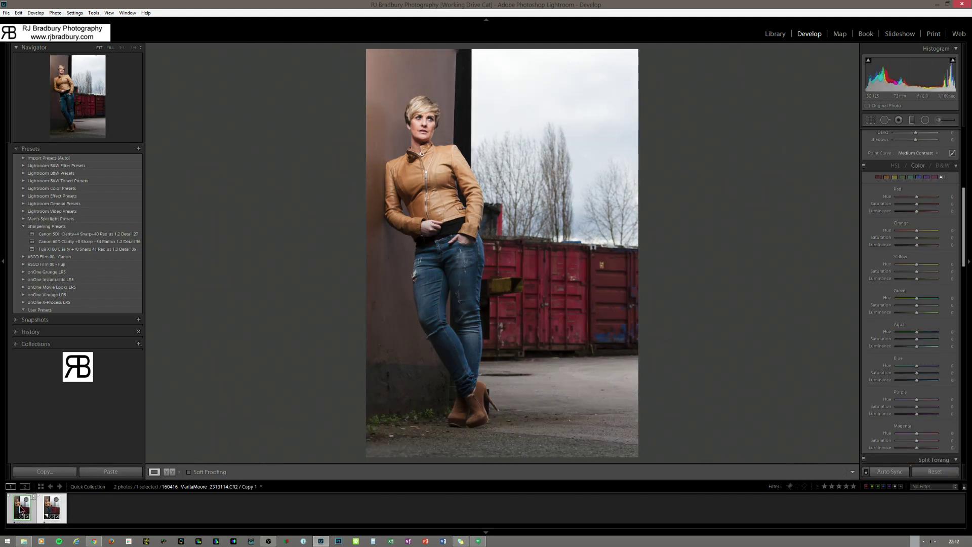
key(ctrl+a)
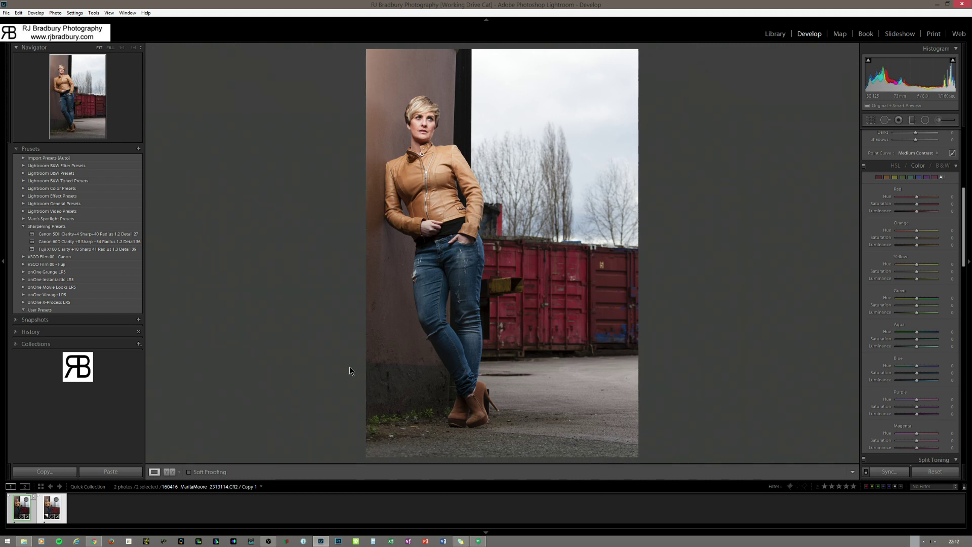
scroll(930, 217, up, 5)
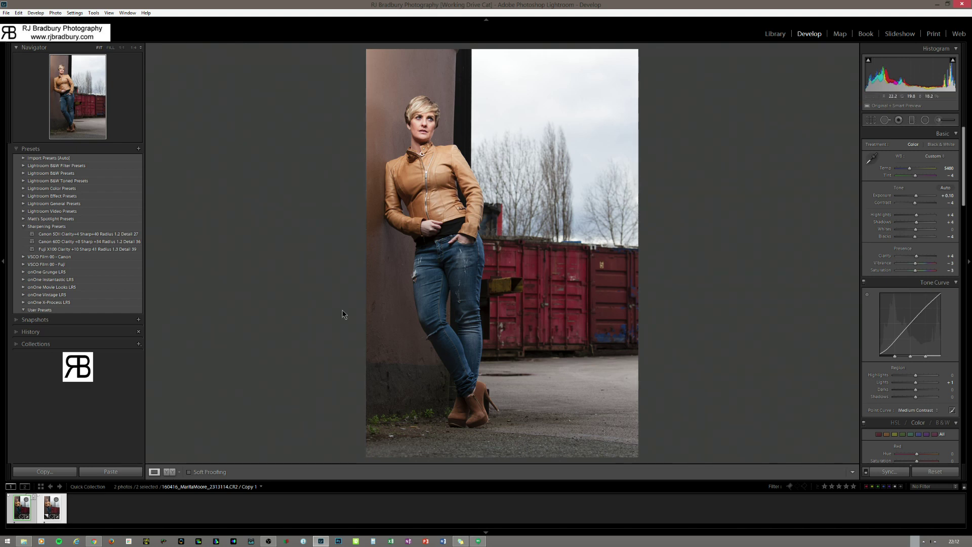
key(c)
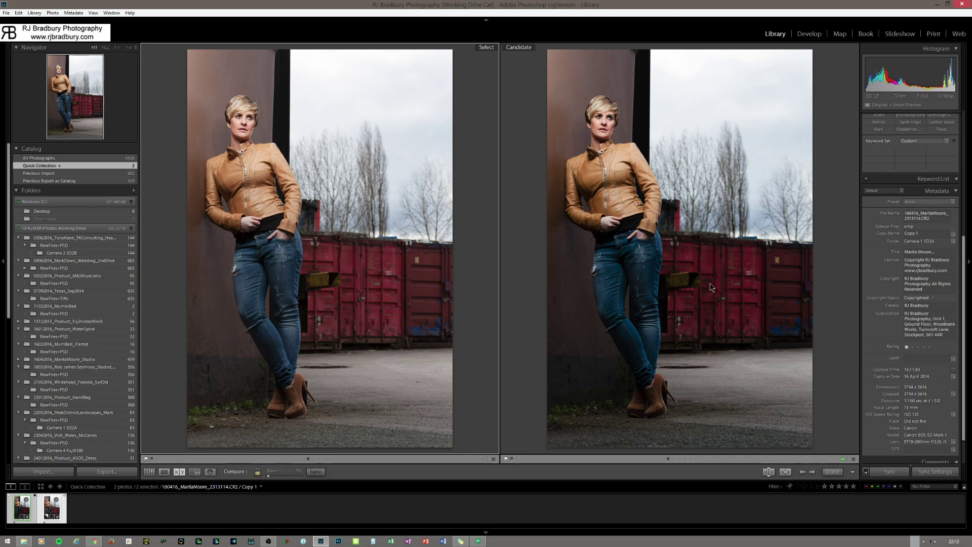
key(Down)
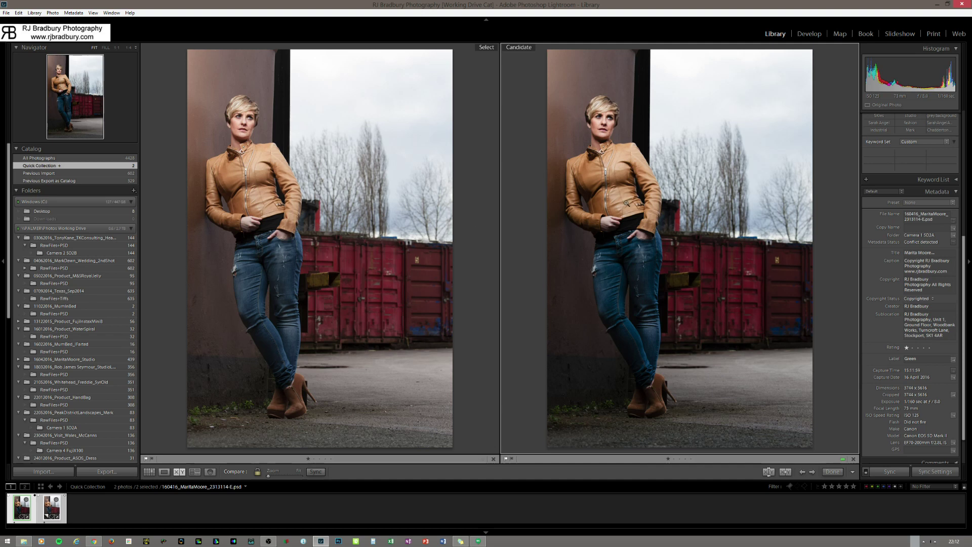
click(296, 223)
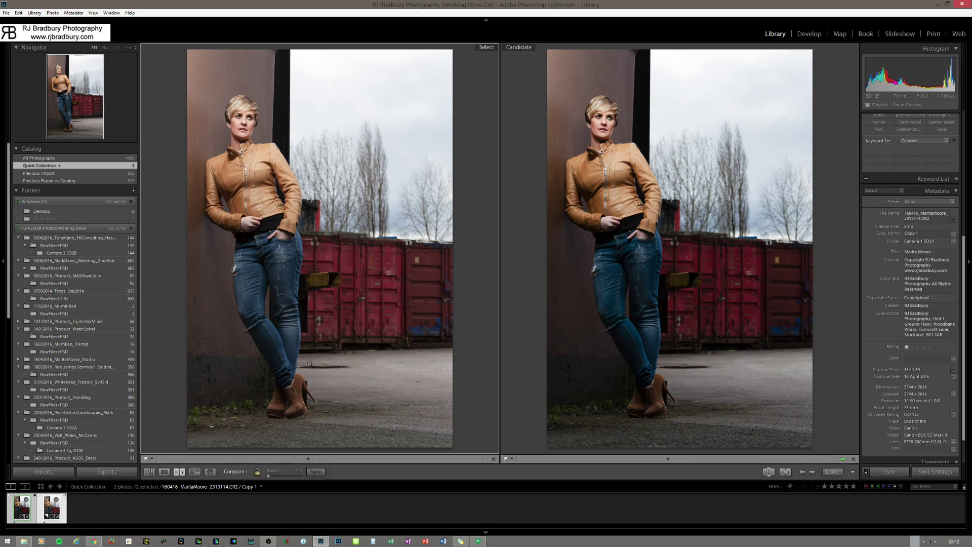
key(e)
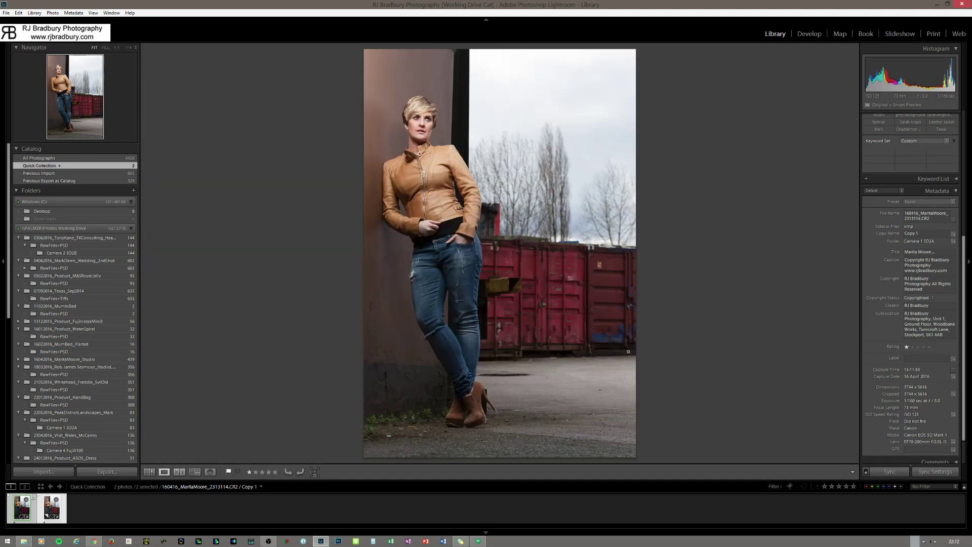
Reset the edited copy's Shadows to 0 and set its Contrast to +2 in the Develop module.
click(105, 503)
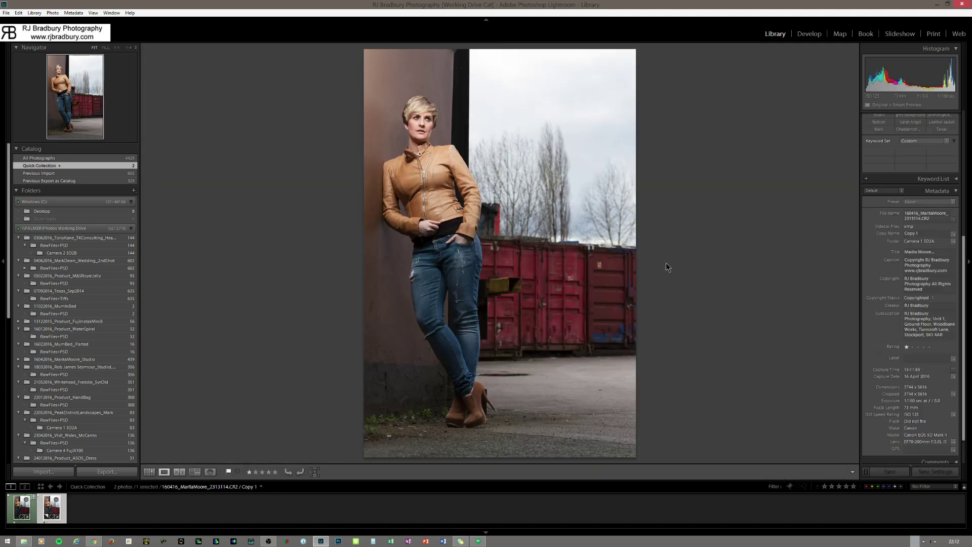
click(814, 35)
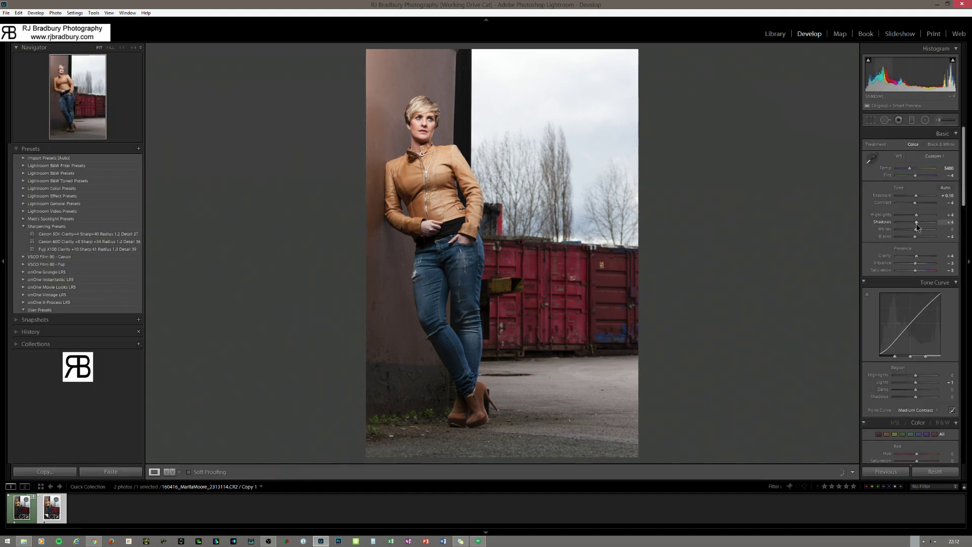
double_click(918, 227)
drag(915, 205, 916, 205)
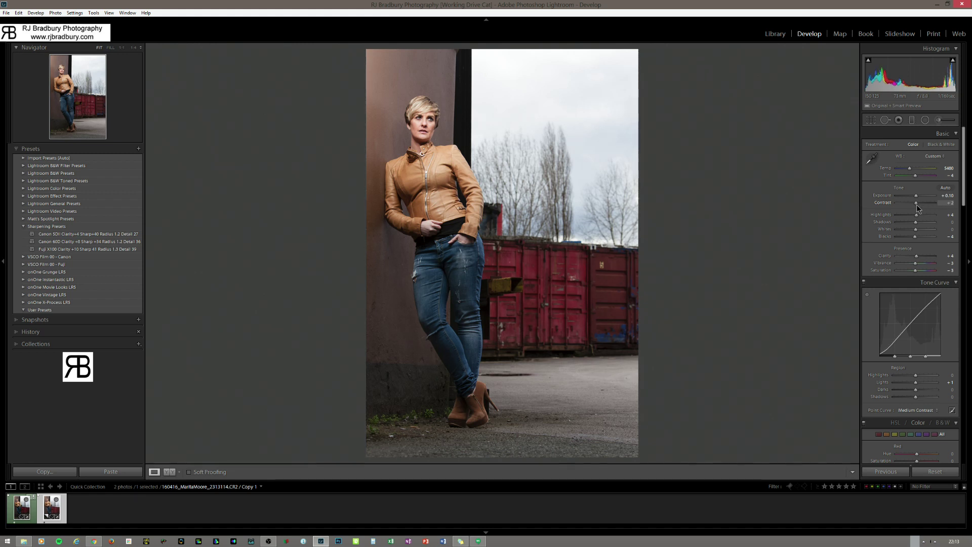